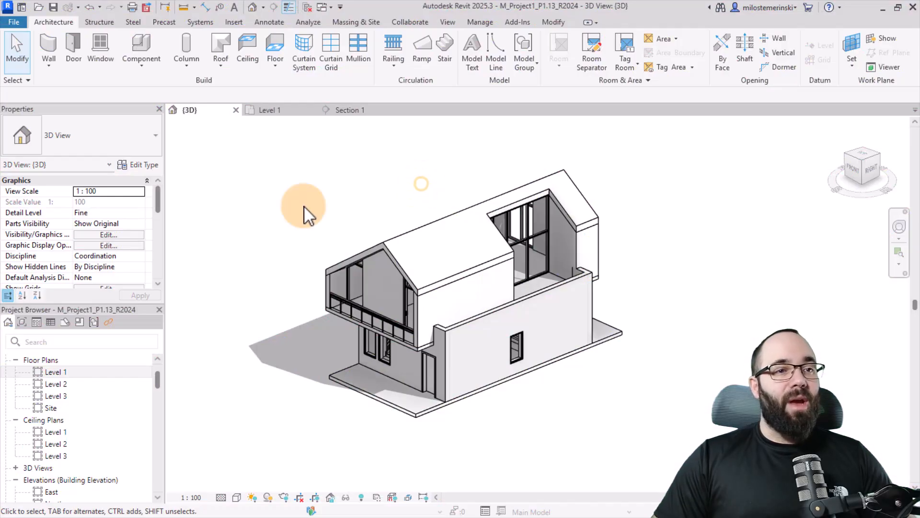
- Open the Level 1 floor plan to show the two freestanding walls beside the house
{"action": "mouse_move", "coordinate": [363, 253]}
{"action": "middle_mouse_down", "text": "shift"}
{"action": "mouse_move", "coordinate": [355, 259]}
{"action": "mouse_move", "coordinate": [361, 238]}
{"action": "mouse_move", "coordinate": [378, 245]}
{"action": "mouse_move", "coordinate": [353, 232]}
{"action": "mouse_move", "coordinate": [353, 259]}
{"action": "middle_mouse_up", "text": "shift"}
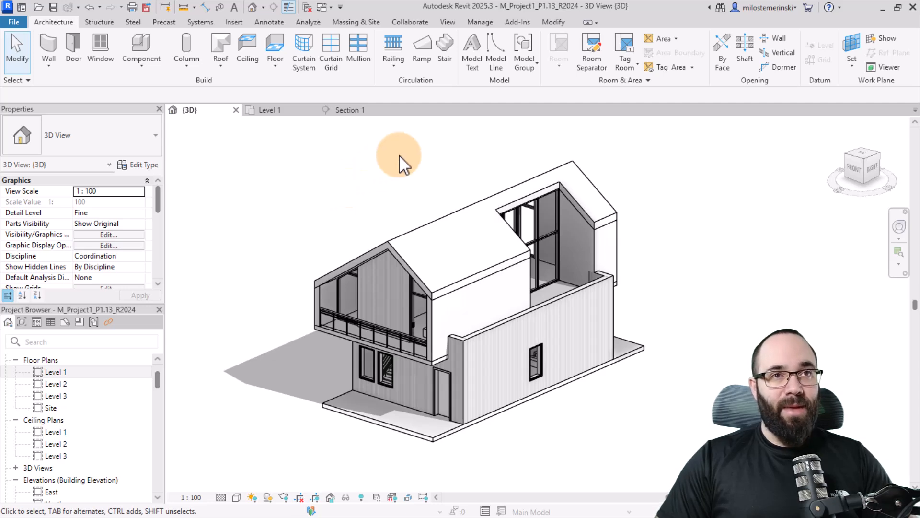
{"action": "left_click", "coordinate": [552, 22]}
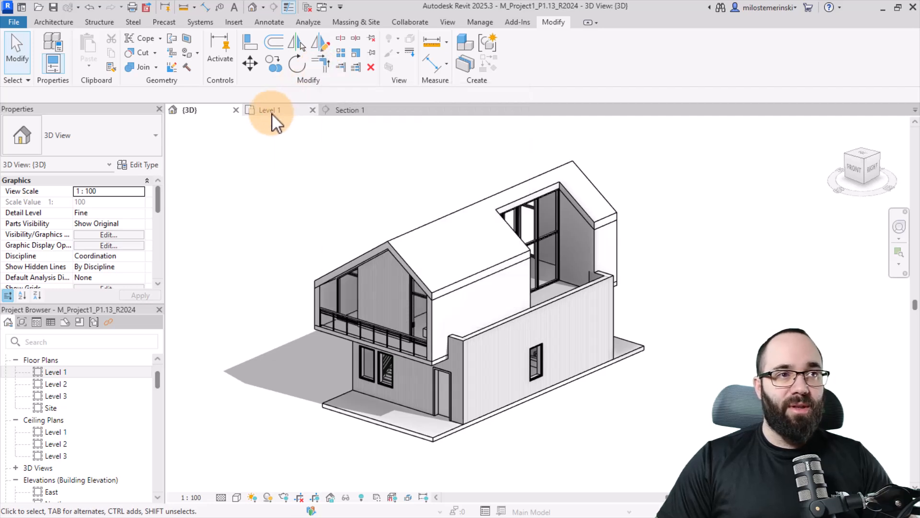
{"action": "left_click", "coordinate": [272, 113]}
{"action": "middle_click_drag", "start_coordinate": [642, 294], "coordinate": [544, 302]}
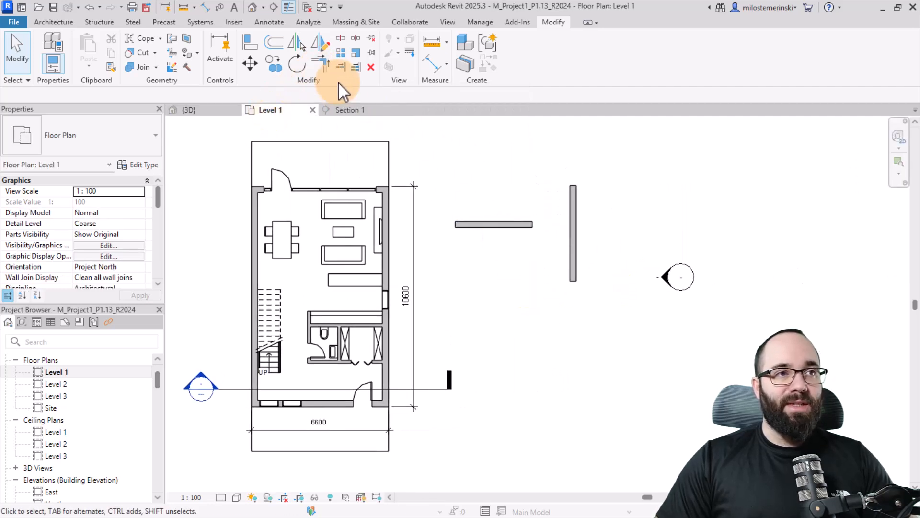
- Bring the two freestanding walls together with Trim/Extend to Corner, and undo the result
{"action": "left_click", "coordinate": [319, 65]}
{"action": "left_click", "coordinate": [516, 224]}
{"action": "left_click", "coordinate": [571, 253]}
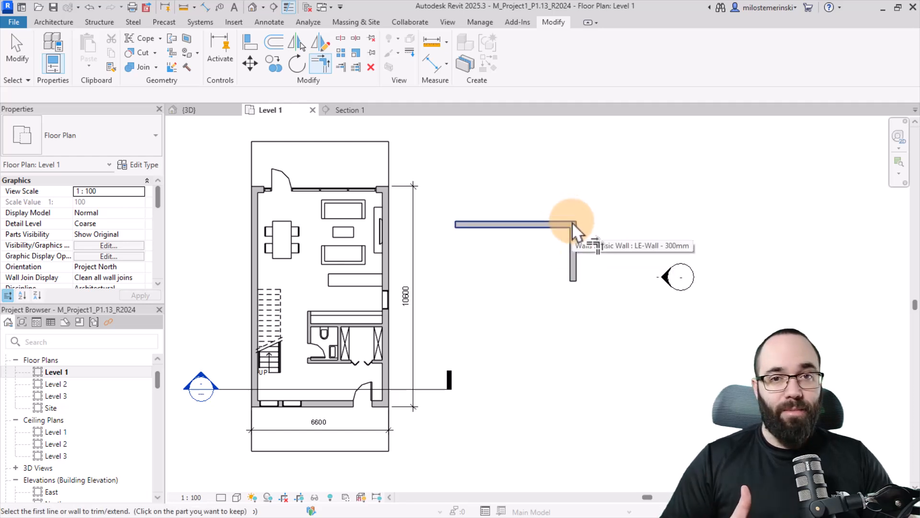
{"action": "key", "text": "Escape"}
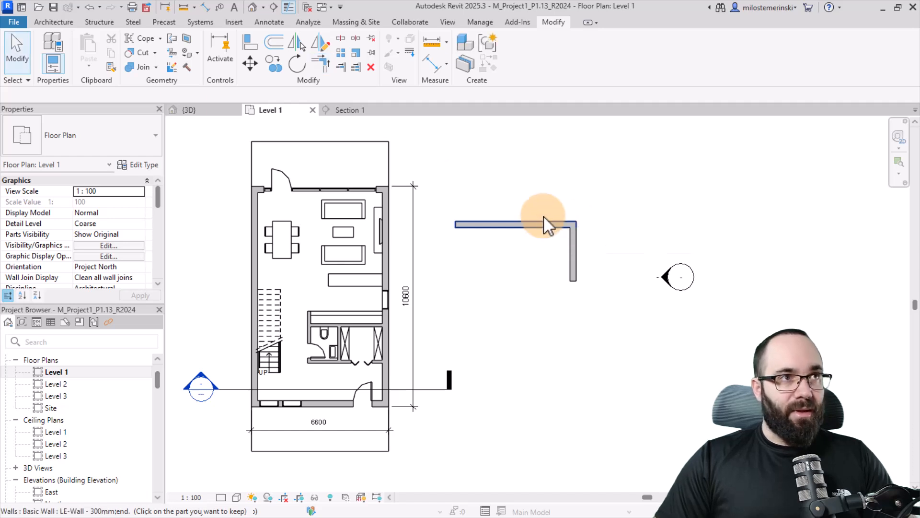
{"action": "left_click", "coordinate": [87, 7]}
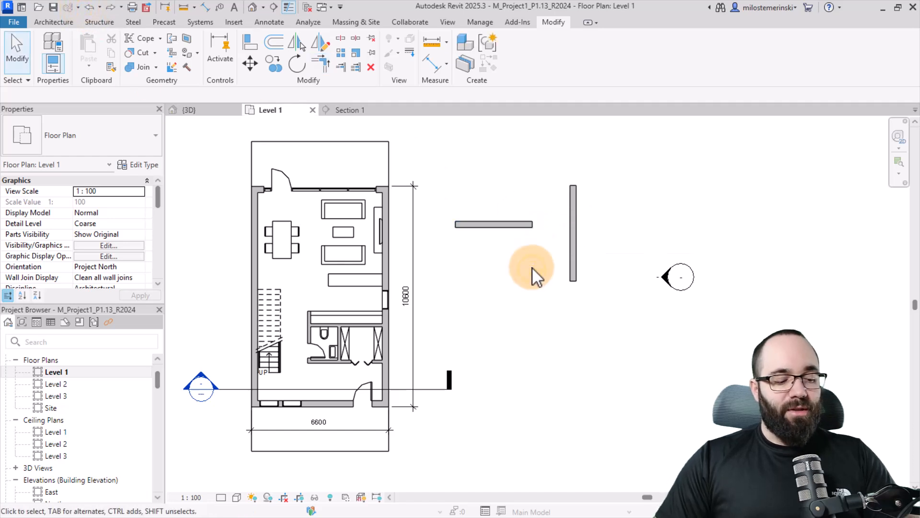
- Repeat Trim/Extend to Corner on the same horizontal and vertical freestanding walls, and undo it again
{"action": "key", "text": "t"}
{"action": "key", "text": "r"}
{"action": "left_click", "coordinate": [519, 224]}
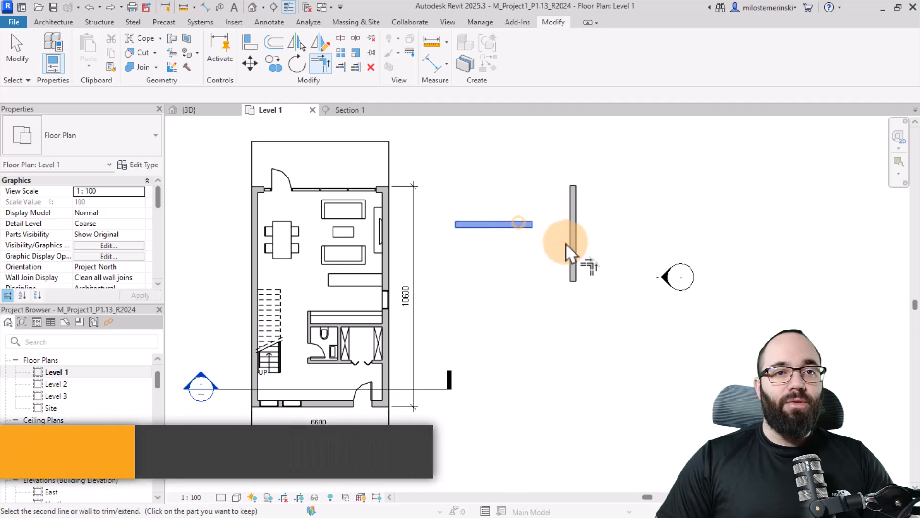
{"action": "left_click", "coordinate": [575, 254]}
{"action": "key", "text": "Escape"}
{"action": "left_click", "coordinate": [89, 7]}
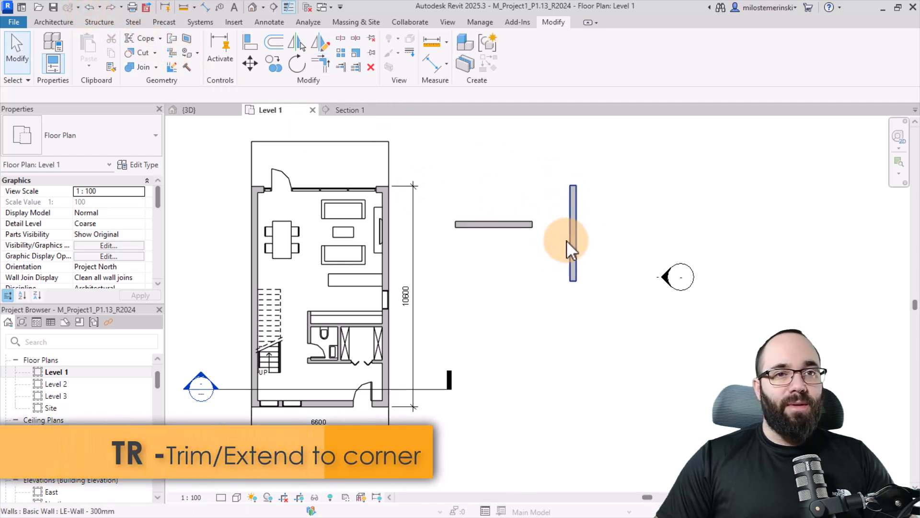
{"action": "left_click", "coordinate": [539, 233]}
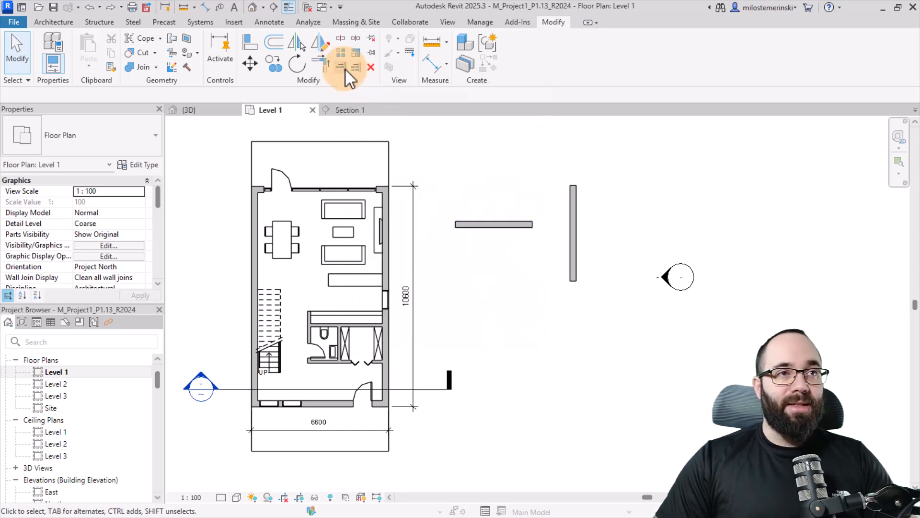
- Extend the horizontal freestanding wall to the vertical one with Trim/Extend Single Element, and undo the extension
{"action": "left_click", "coordinate": [345, 68]}
{"action": "left_click", "coordinate": [574, 245]}
{"action": "left_click", "coordinate": [512, 225]}
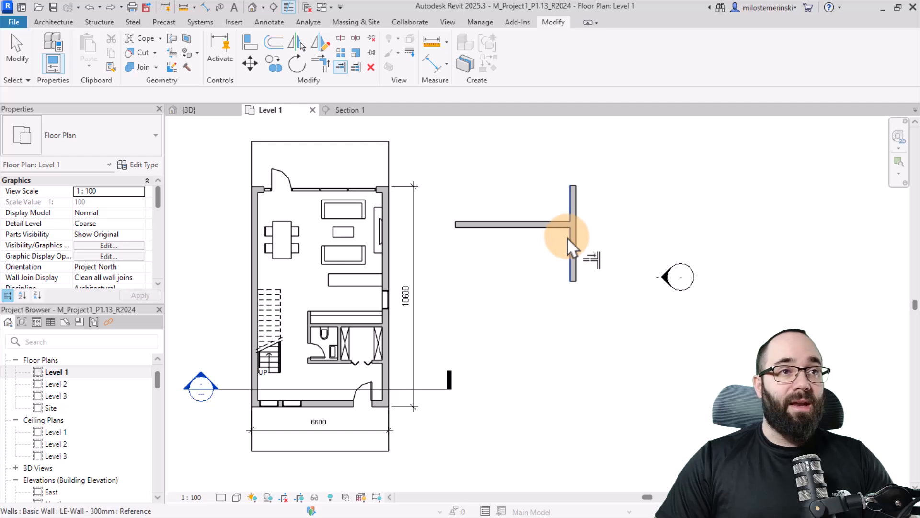
{"action": "key", "text": "Escape"}
{"action": "left_click", "coordinate": [90, 8]}
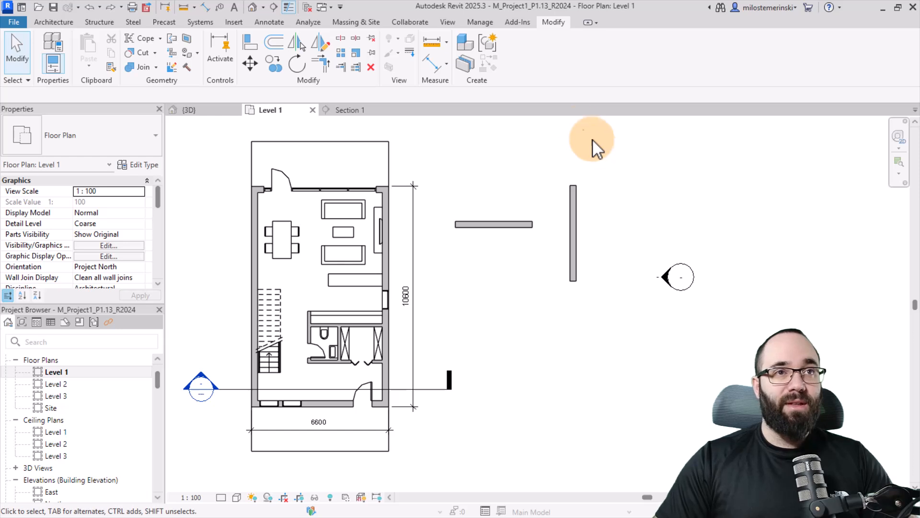
- In the keyboard shortcut settings, find the "trim" commands and assign TS to Trim/Extend Single Element, accepting the duplicate
{"action": "left_click", "coordinate": [449, 24]}
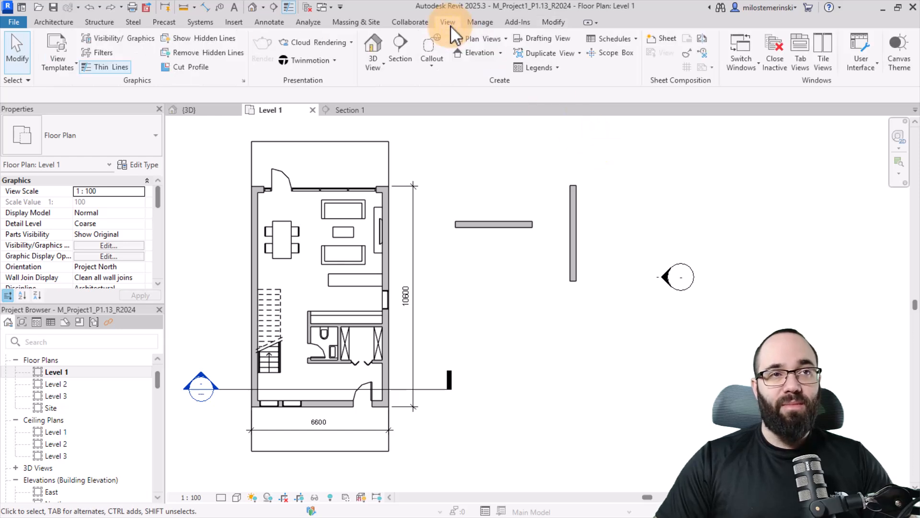
{"action": "left_click", "coordinate": [861, 69]}
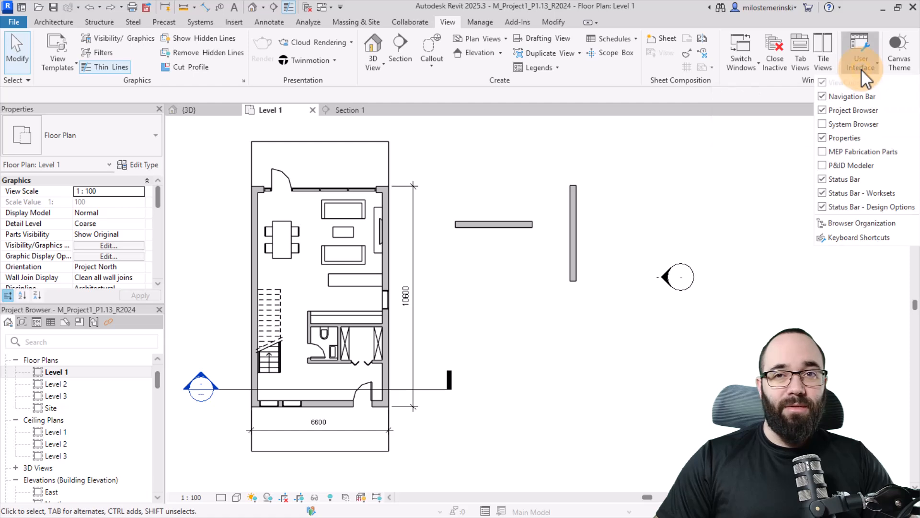
{"action": "left_click", "coordinate": [842, 237]}
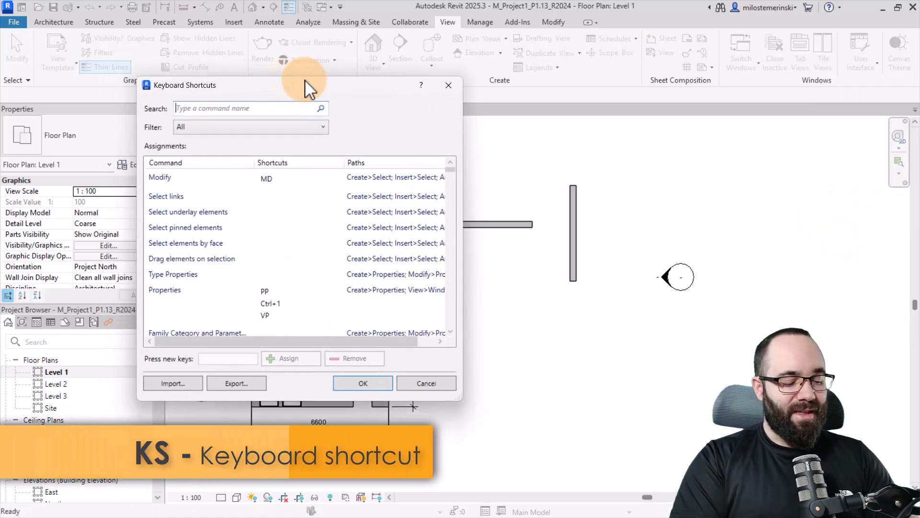
{"action": "type", "text": "trim"}
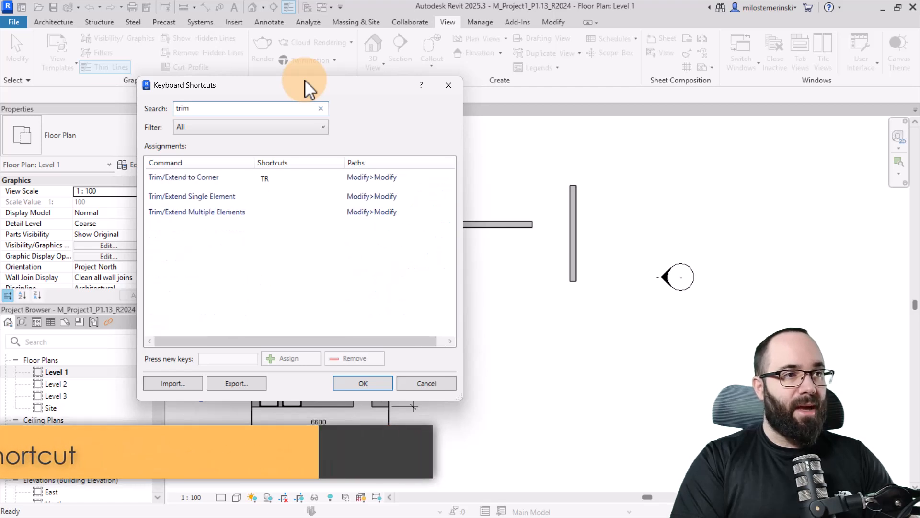
{"action": "left_click", "coordinate": [180, 197]}
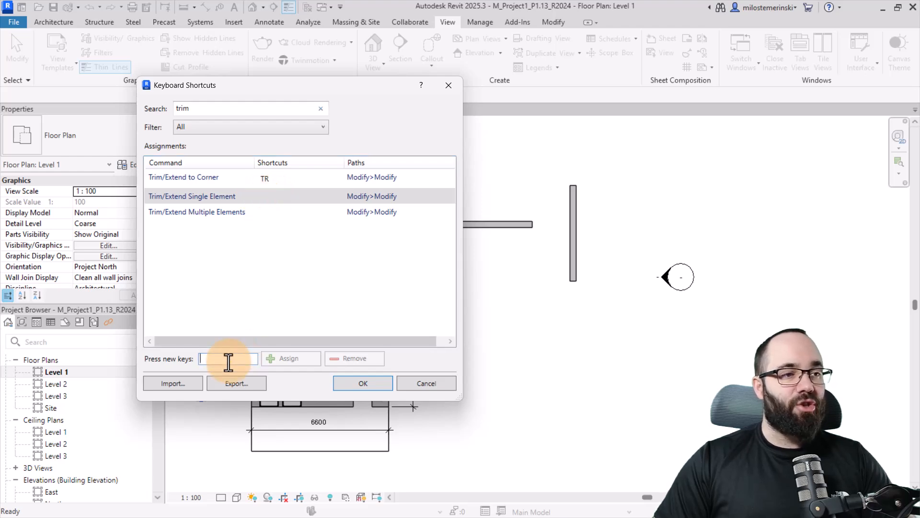
{"action": "type", "text": "TS"}
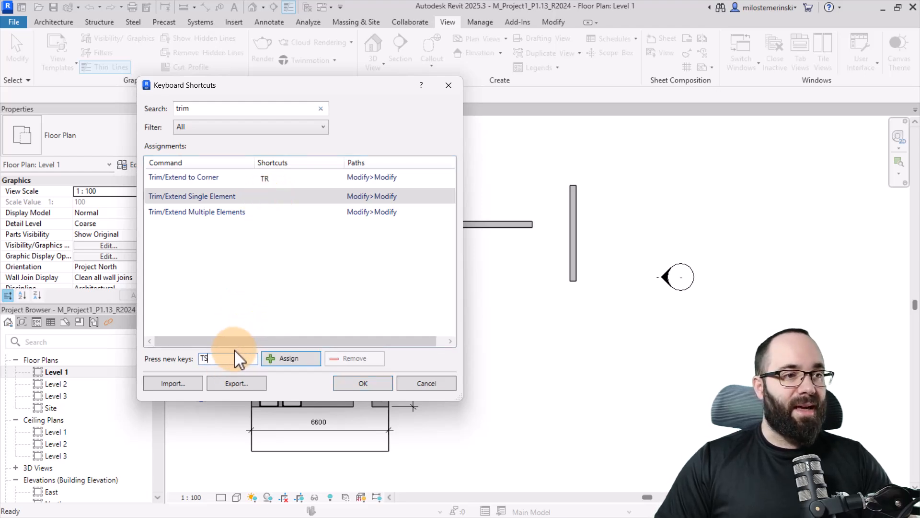
{"action": "left_click", "coordinate": [291, 360]}
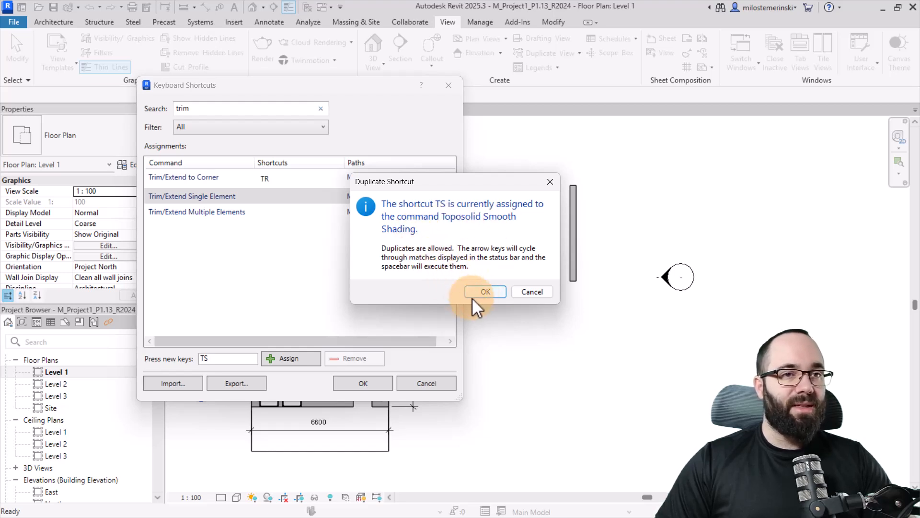
{"action": "left_click", "coordinate": [485, 292]}
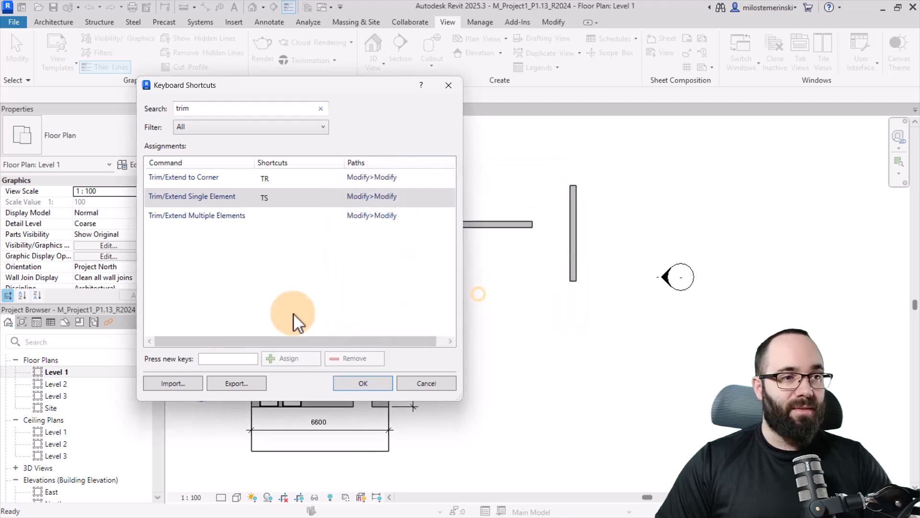
{"action": "left_click", "coordinate": [266, 196]}
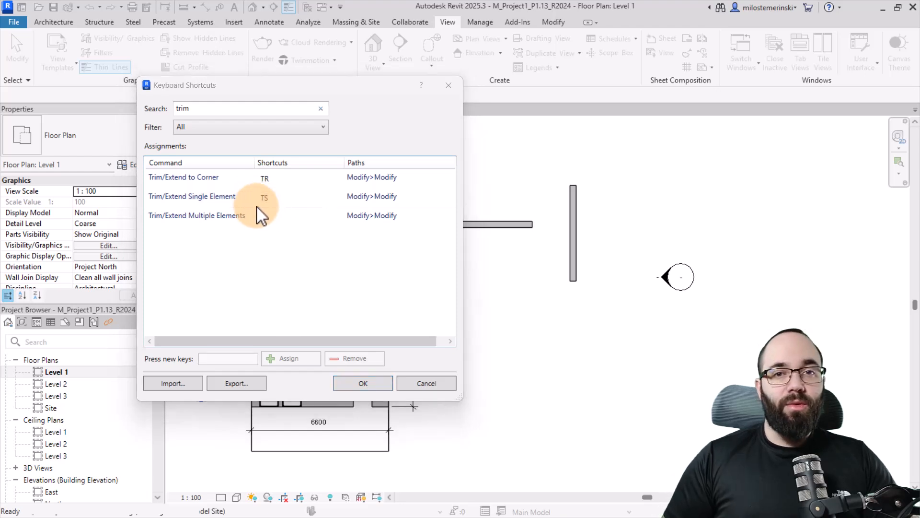
- Search the shortcut list for "topo", remove TS from Toposolid Smooth Shading and accept the shortcut changes
{"action": "double_click", "coordinate": [225, 111]}
{"action": "key", "text": "BackSpace"}
{"action": "type", "text": "topo"}
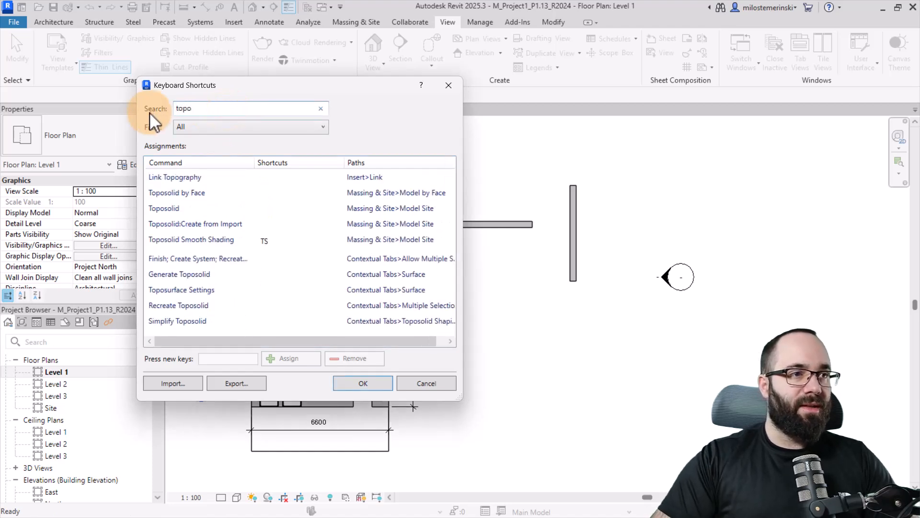
{"action": "left_click", "coordinate": [272, 242]}
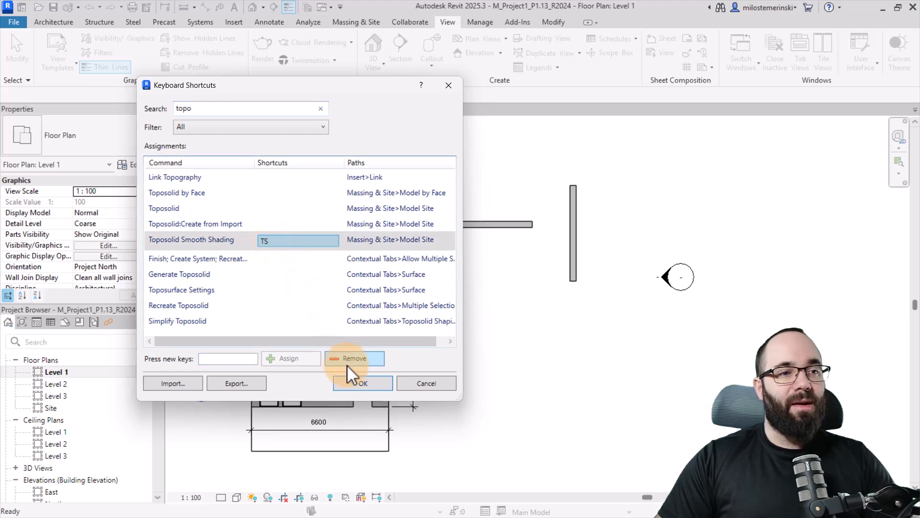
{"action": "left_click", "coordinate": [345, 359]}
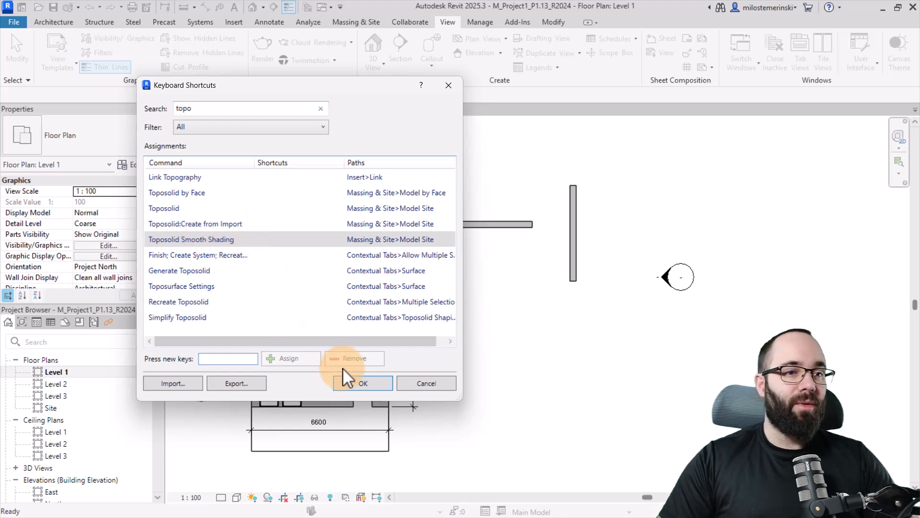
{"action": "left_click", "coordinate": [346, 386]}
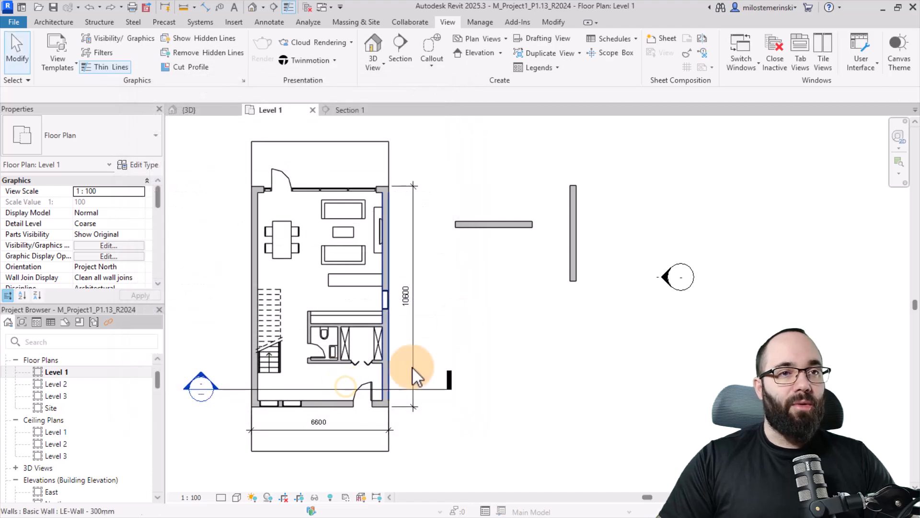
- Use the TS shortcut for Trim/Extend Single Element to extend the horizontal freestanding wall to the vertical wall
{"action": "key", "text": "t"}
{"action": "key", "text": "e"}
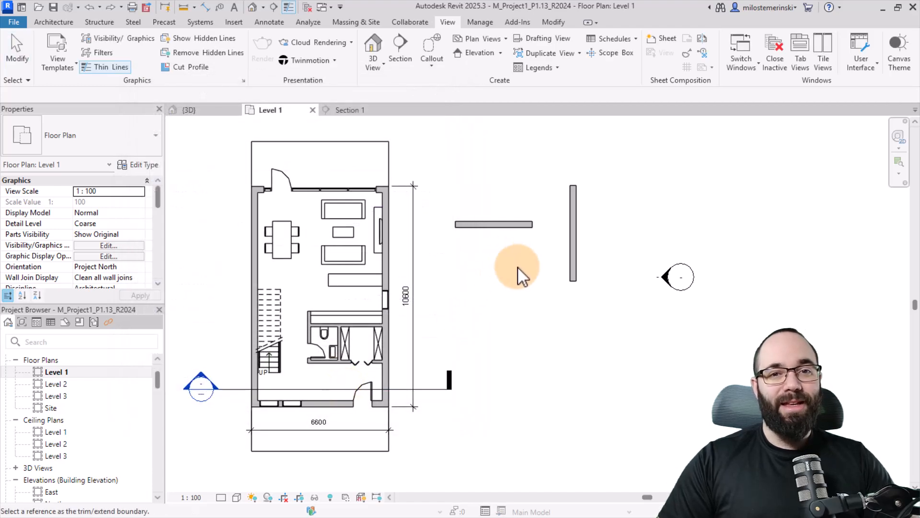
{"action": "left_click", "coordinate": [571, 242]}
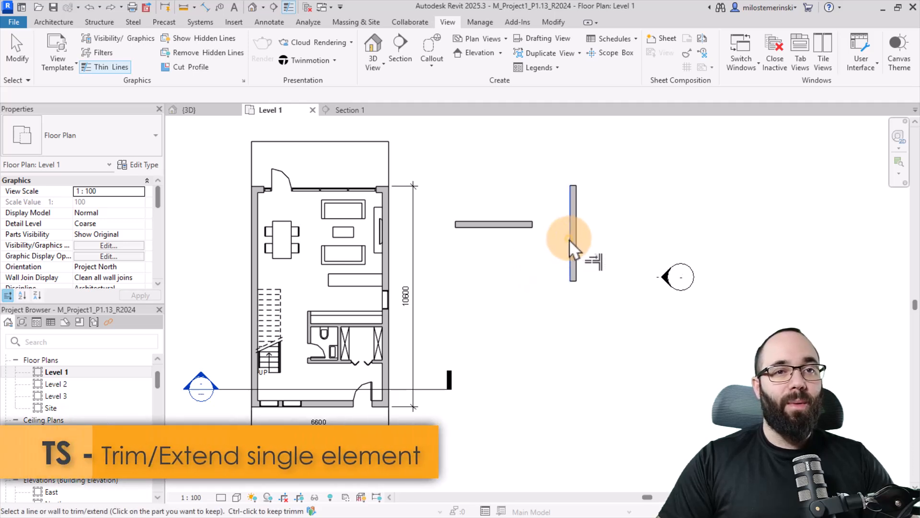
{"action": "left_click", "coordinate": [527, 228]}
{"action": "key", "text": "Escape"}
{"action": "key", "text": "Escape"}
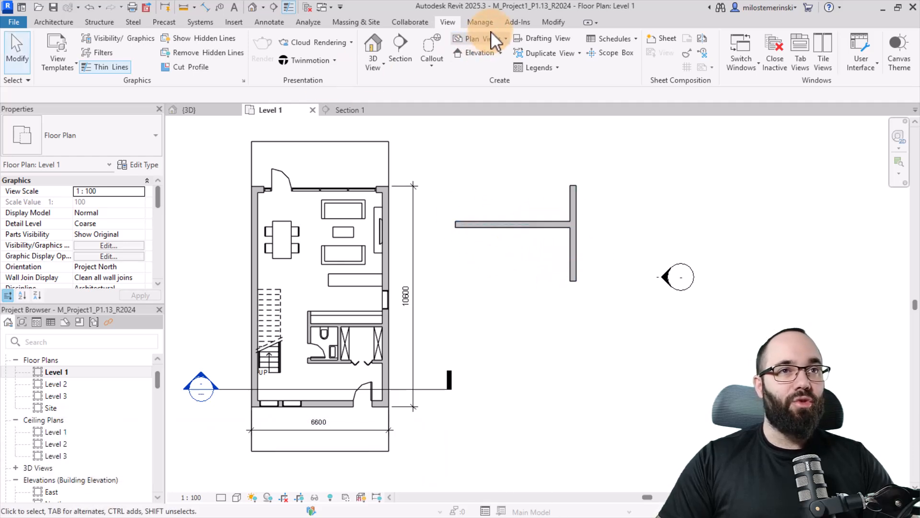
- Look over the Join geometry options and open the Section 1 view
{"action": "left_click", "coordinate": [542, 23]}
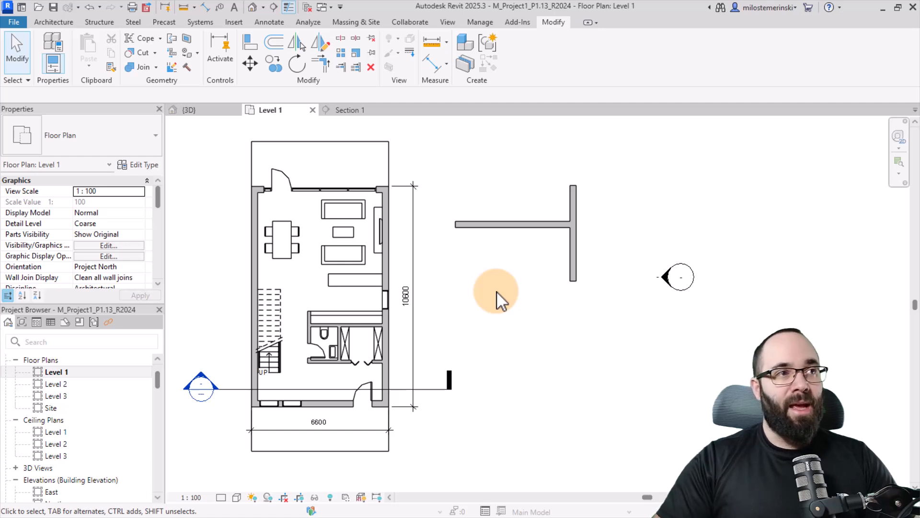
{"action": "left_click", "coordinate": [157, 67]}
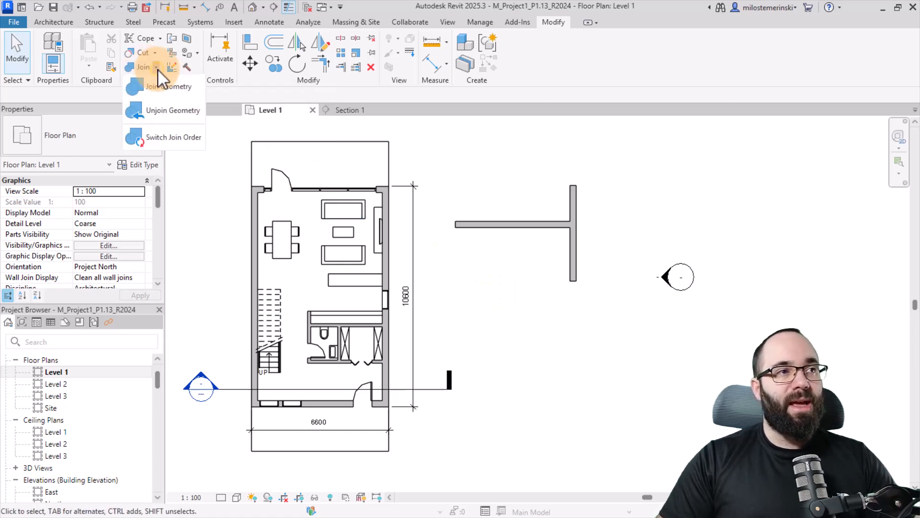
{"action": "left_click", "coordinate": [412, 129]}
{"action": "left_click", "coordinate": [344, 111]}
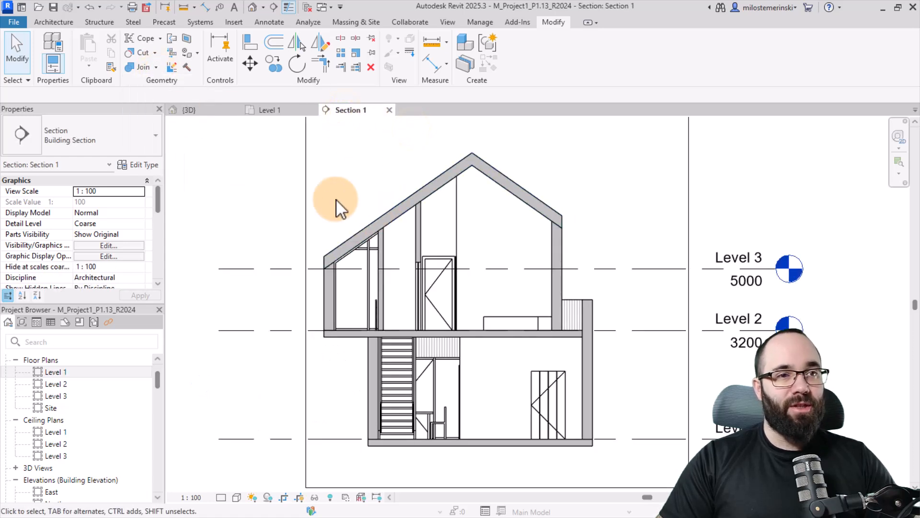
- Join the geometry of the roof and the upper-floor exterior wall beneath its right-hand eave
{"action": "scroll", "coordinate": [553, 245], "scroll_direction": "up", "scroll_amount": 4}
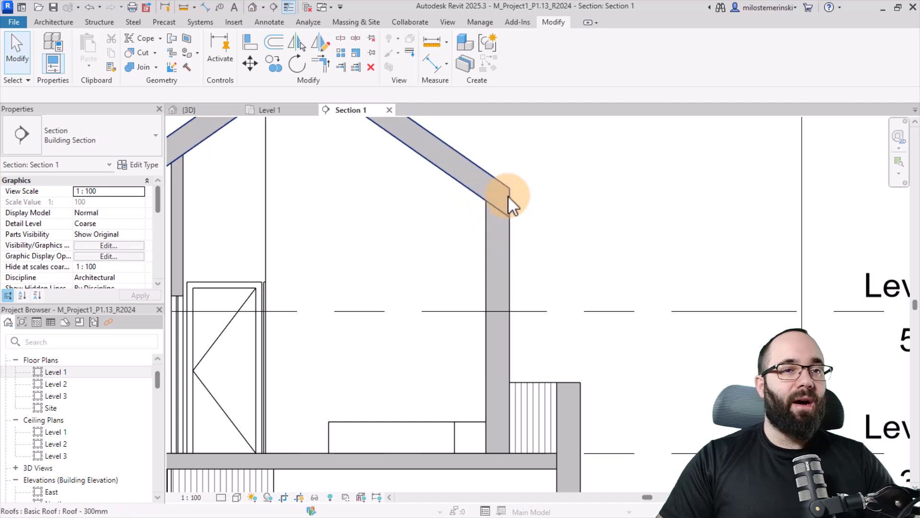
{"action": "left_click", "coordinate": [147, 70]}
{"action": "left_click", "coordinate": [473, 197]}
{"action": "left_click", "coordinate": [487, 221]}
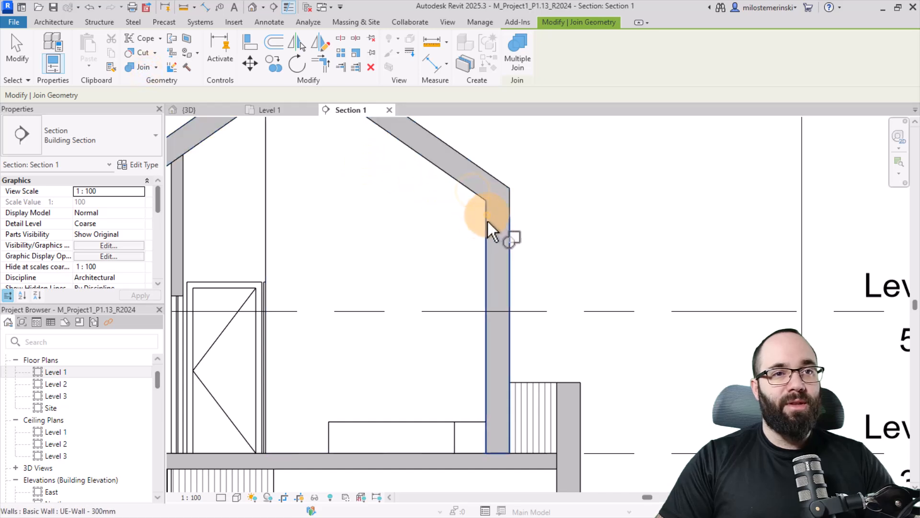
- Unjoin the geometry of the roof and the upper-floor exterior wall beneath its right-hand eave
{"action": "left_click", "coordinate": [158, 68]}
{"action": "left_click", "coordinate": [154, 110]}
{"action": "left_click", "coordinate": [456, 193]}
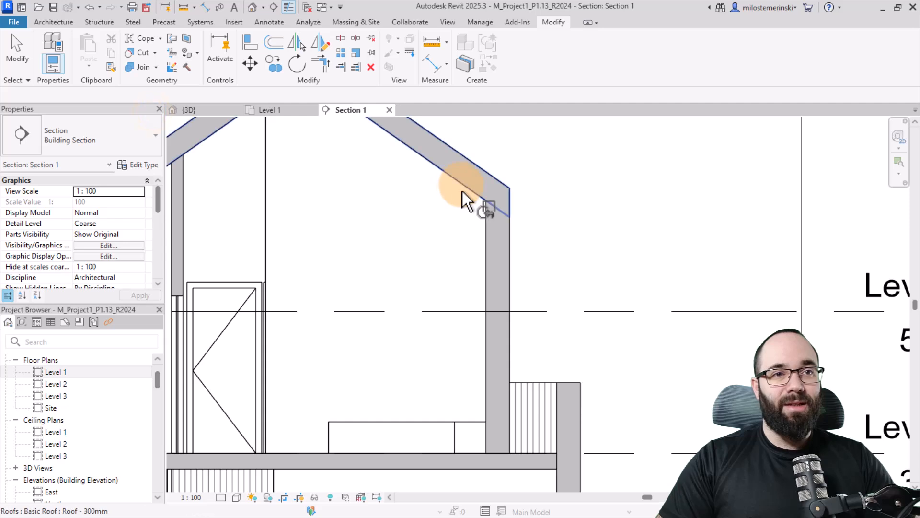
{"action": "left_click", "coordinate": [489, 222]}
{"action": "key", "text": "Escape"}
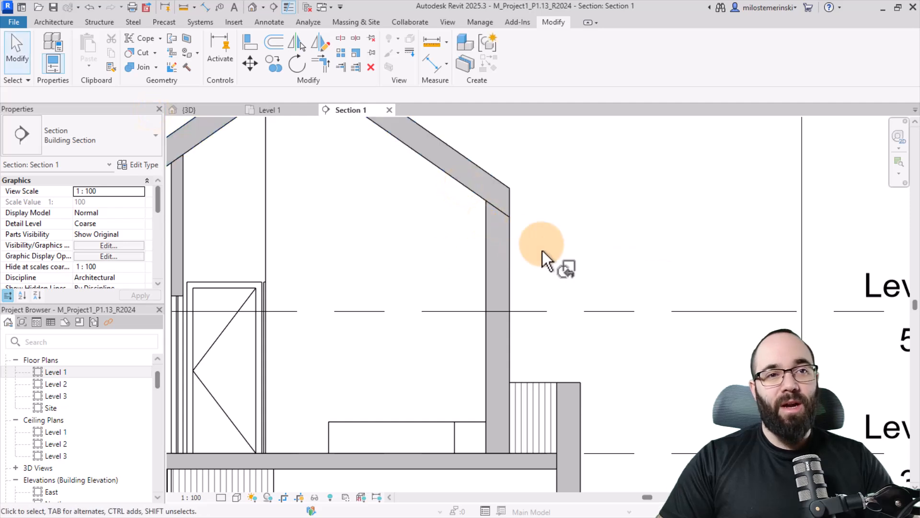
{"action": "scroll", "coordinate": [542, 243], "scroll_direction": "down", "scroll_amount": 2}
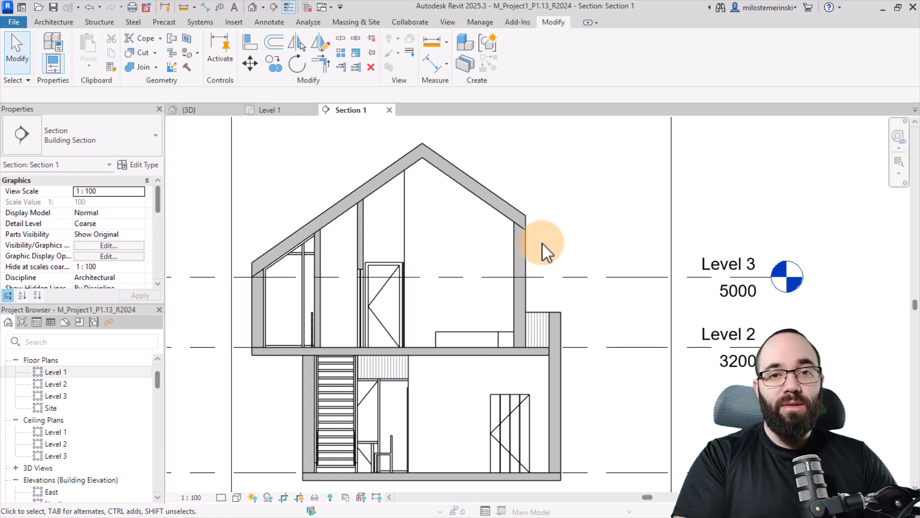
- Find the Join Geometry command in the keyboard shortcut settings by searching "join" and assign it the shortcut JJ
{"action": "key", "text": "k"}
{"action": "key", "text": "s"}
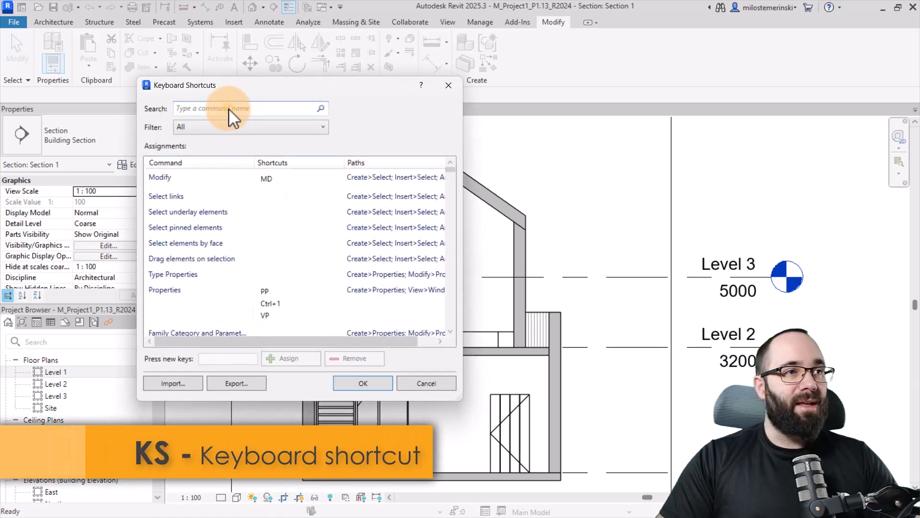
{"action": "type", "text": "join"}
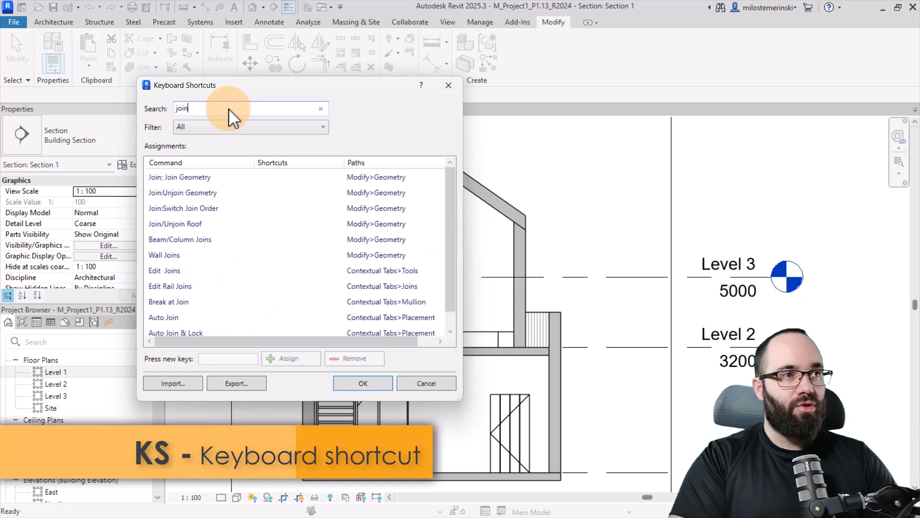
{"action": "left_click", "coordinate": [186, 180]}
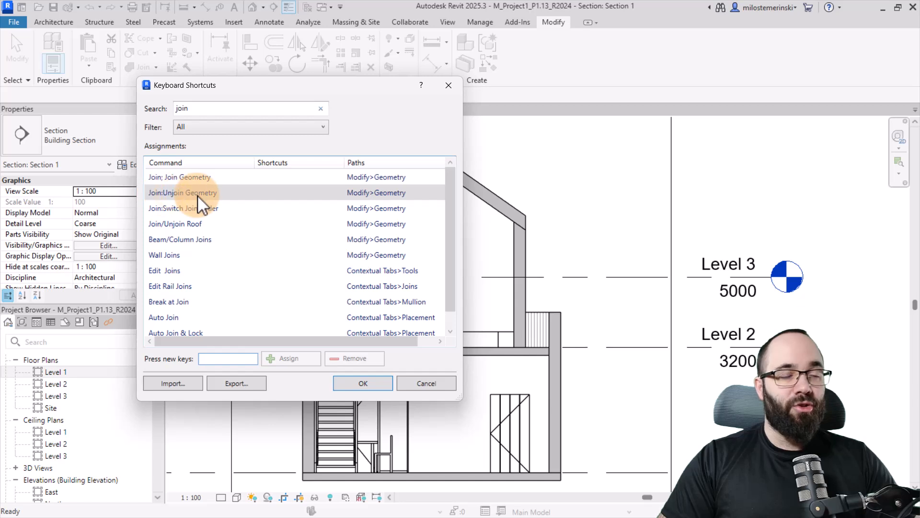
{"action": "left_click", "coordinate": [272, 178]}
{"action": "left_click", "coordinate": [271, 177]}
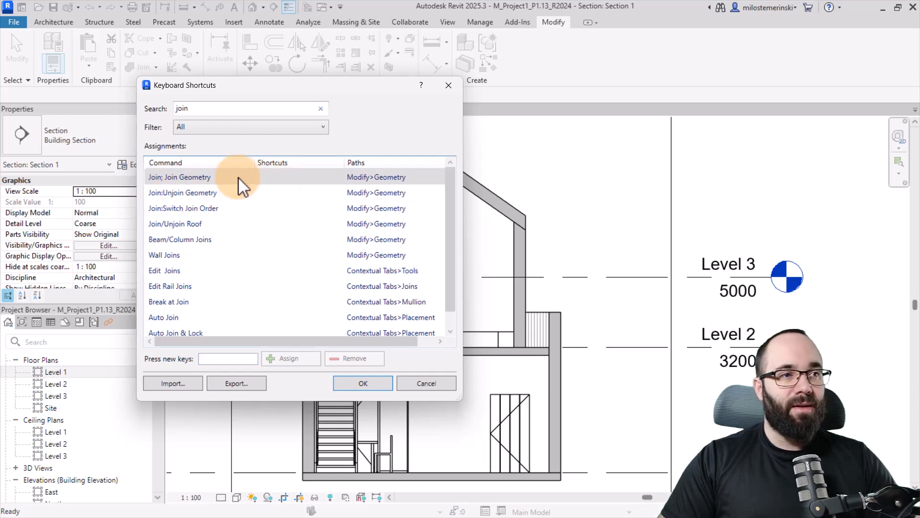
{"action": "left_click", "coordinate": [222, 358]}
{"action": "type", "text": "JG"}
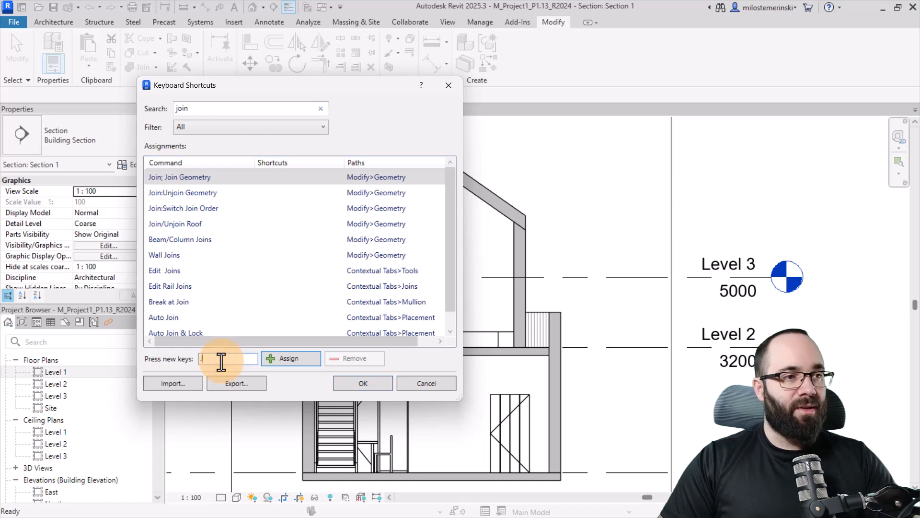
{"action": "left_click", "coordinate": [279, 359]}
- Assign the shortcut UJ to the Join:Unjoin Geometry command and save the keyboard shortcut settings
{"action": "left_click", "coordinate": [202, 197]}
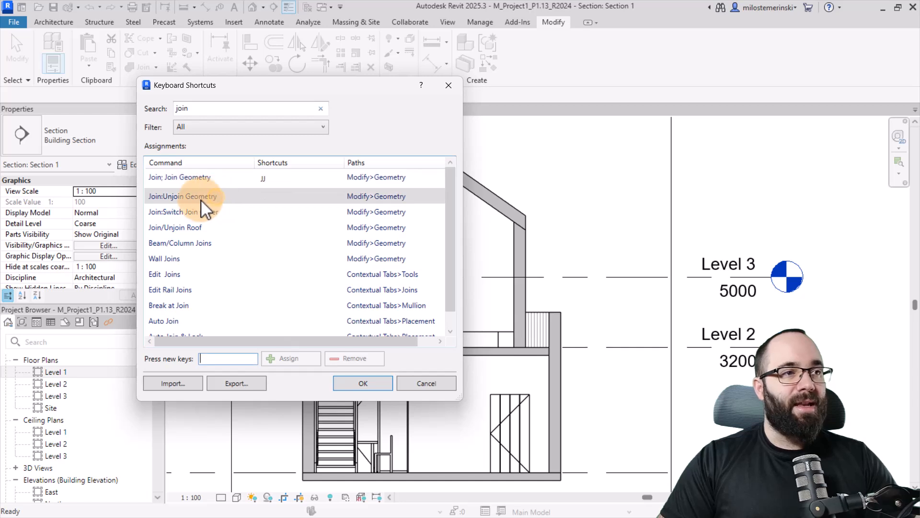
{"action": "left_click", "coordinate": [221, 358]}
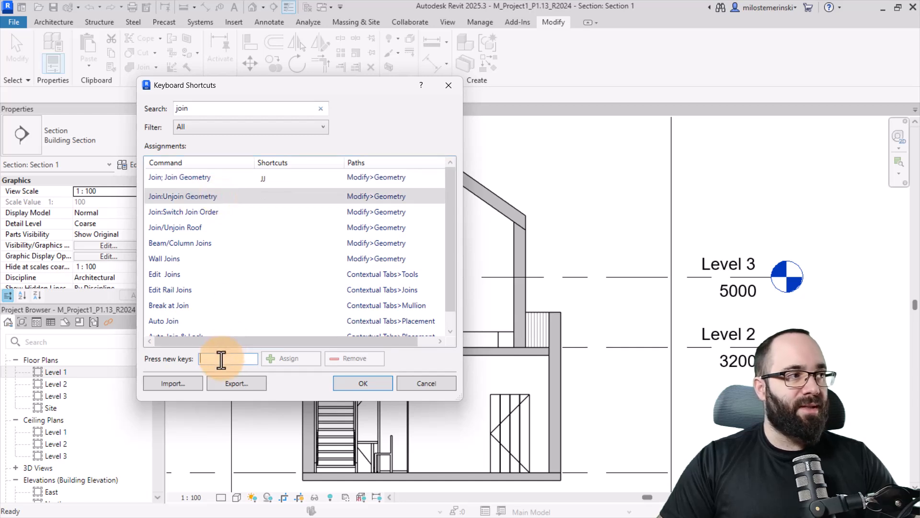
{"action": "type", "text": "UJ"}
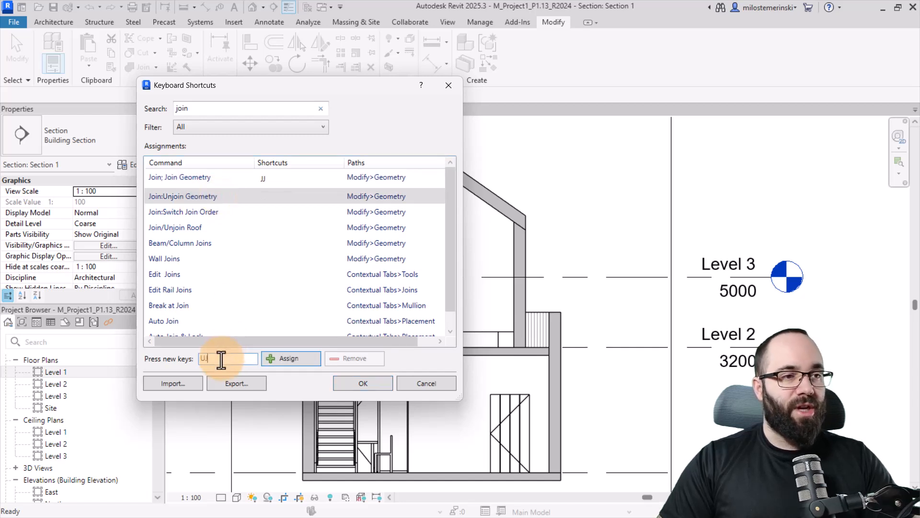
{"action": "left_click", "coordinate": [296, 357]}
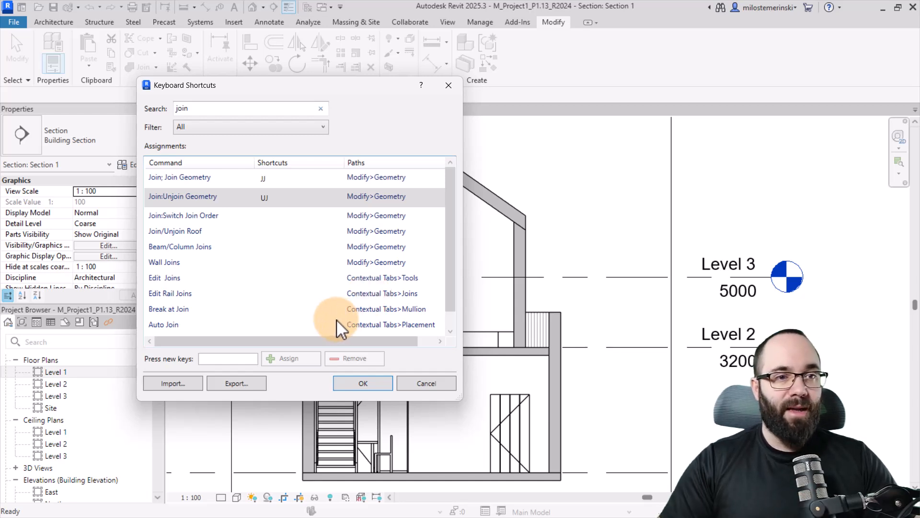
{"action": "left_click", "coordinate": [359, 383]}
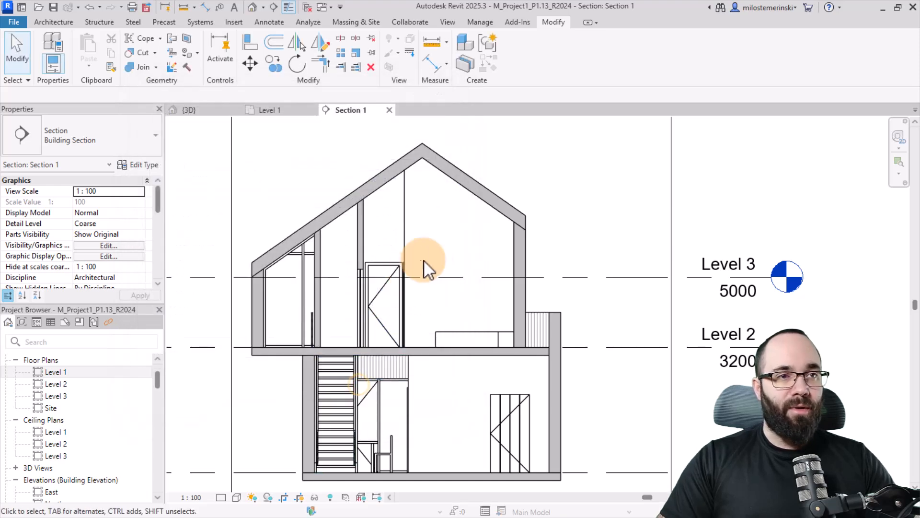
- Join the geometry of the roof with the upper-floor exterior walls beneath both eaves
{"action": "key", "text": "j"}
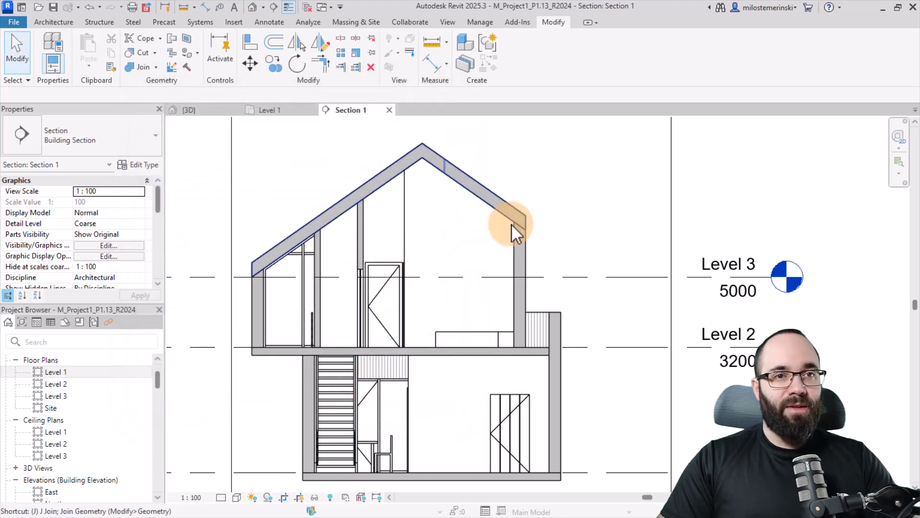
{"action": "key", "text": "space"}
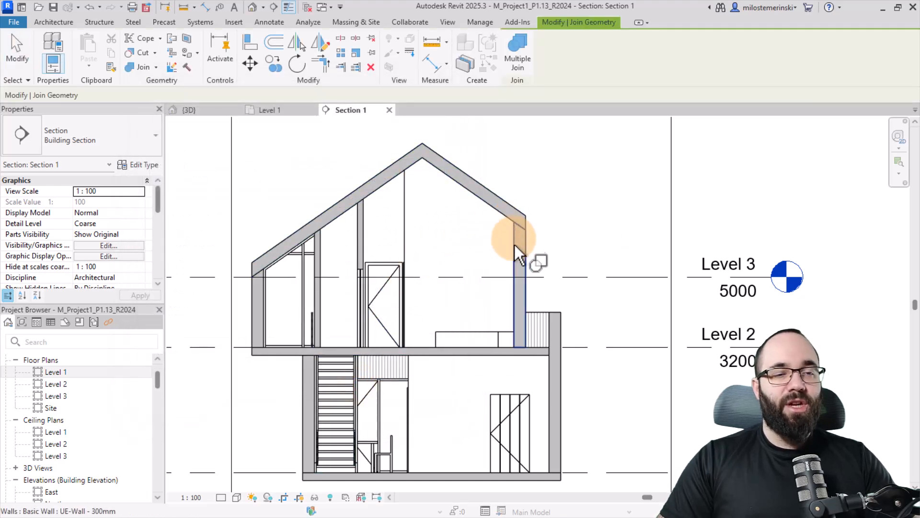
{"action": "left_click", "coordinate": [259, 266]}
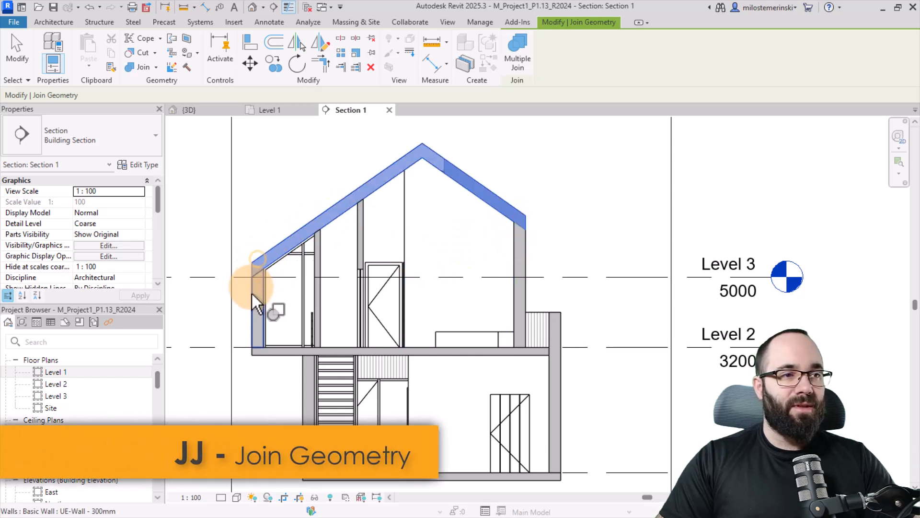
{"action": "left_click", "coordinate": [251, 338]}
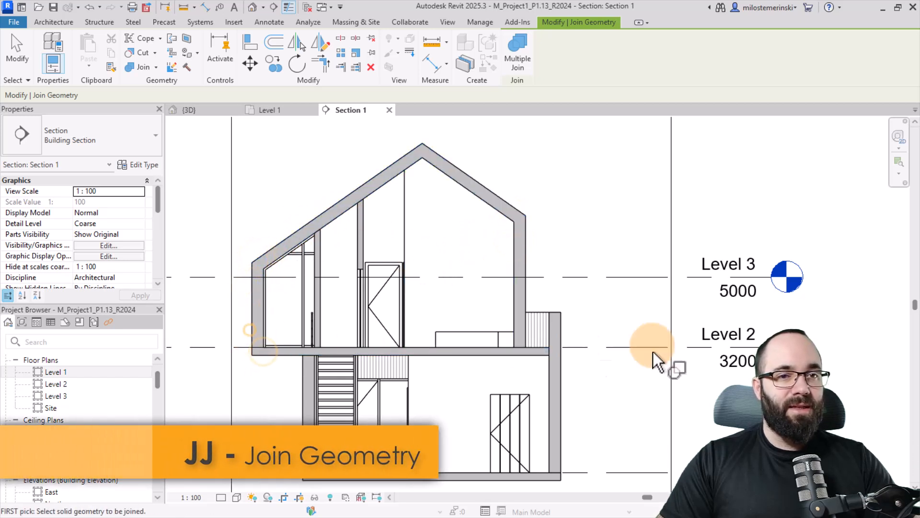
- Join the Level 2 floor to the lower right-hand exterior wall and the ground floor slab to the lower-floor exterior walls
{"action": "left_click", "coordinate": [540, 356]}
{"action": "left_click", "coordinate": [552, 365]}
{"action": "scroll", "coordinate": [577, 374], "scroll_direction": "up", "scroll_amount": 2}
{"action": "scroll", "coordinate": [587, 347], "scroll_direction": "down", "scroll_amount": 3}
{"action": "left_click", "coordinate": [568, 454]}
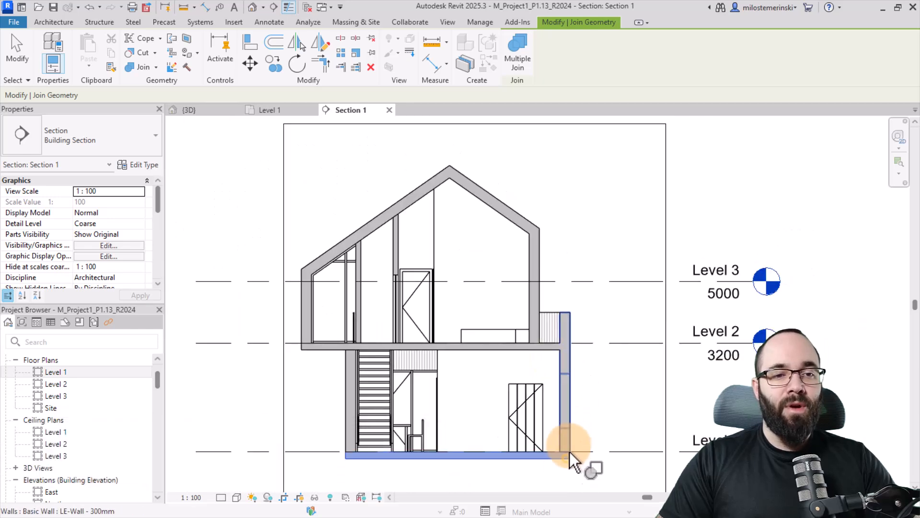
{"action": "left_click", "coordinate": [349, 445]}
{"action": "key", "text": "Escape"}
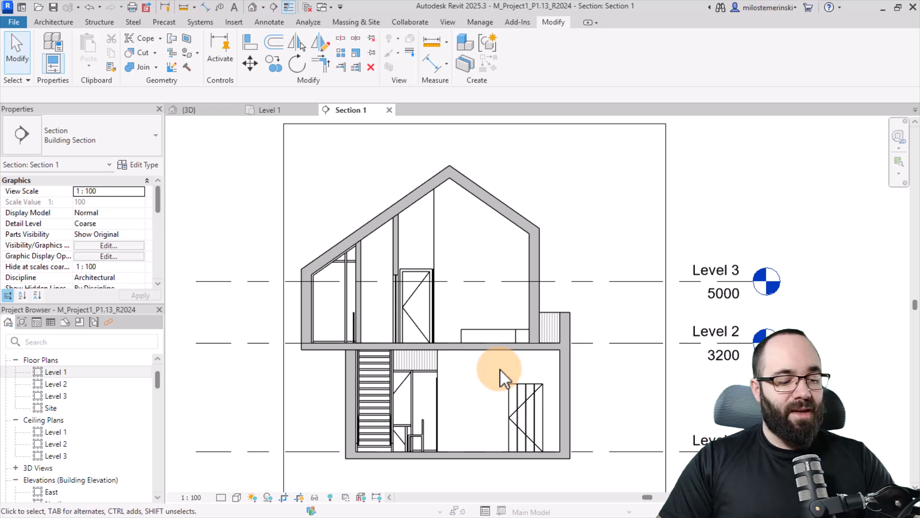
- Unjoin the lower right-hand exterior wall and the upper-floor exterior wall geometry from everything in the section
{"action": "key", "text": "u"}
{"action": "key", "text": "j"}
{"action": "scroll", "coordinate": [531, 358], "scroll_direction": "up", "scroll_amount": 2}
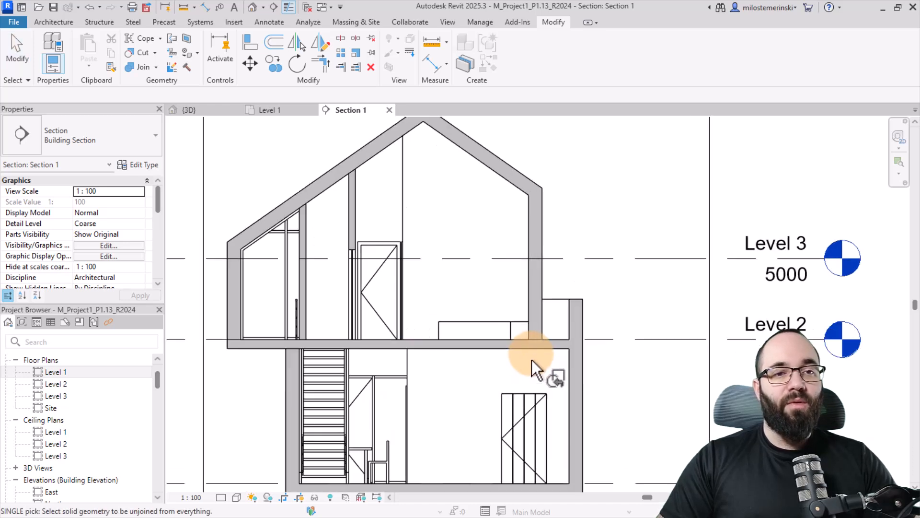
{"action": "left_click", "coordinate": [571, 367]}
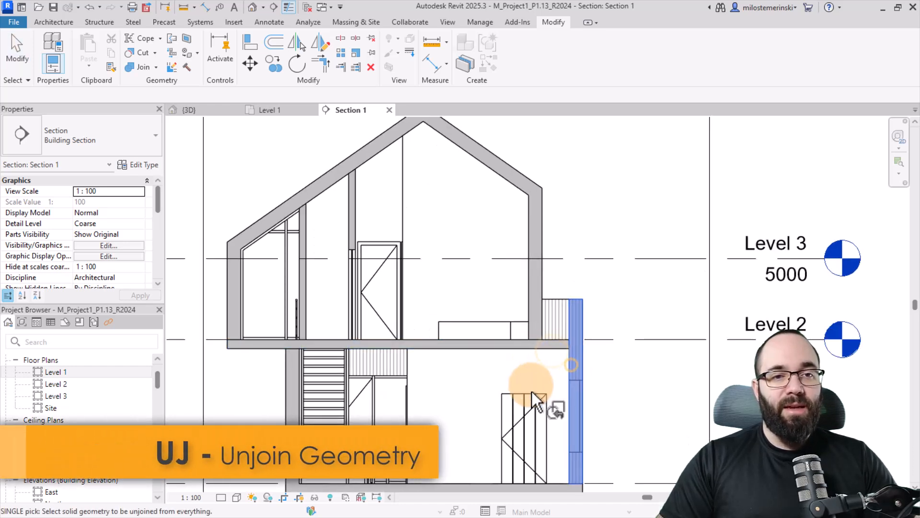
{"action": "left_click", "coordinate": [224, 277]}
{"action": "scroll", "coordinate": [566, 229], "scroll_direction": "down", "scroll_amount": 1}
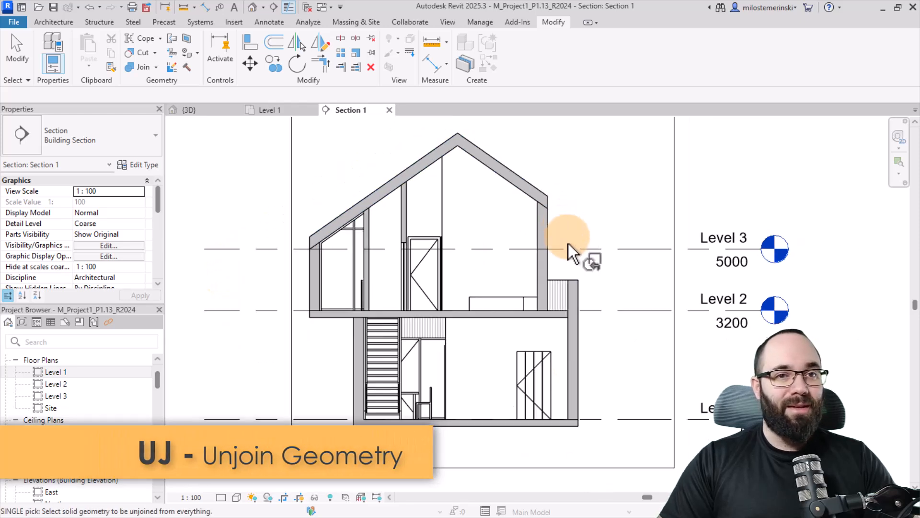
{"action": "key", "text": "Escape"}
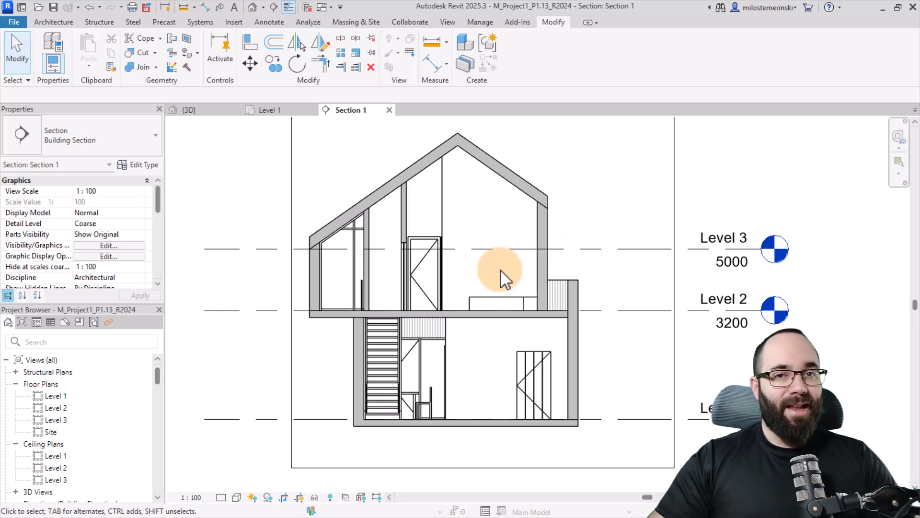
- Open the Level 1 floor plan and look over the Select All Instances options for the interior wall beside the stairs
{"action": "left_click", "coordinate": [294, 111]}
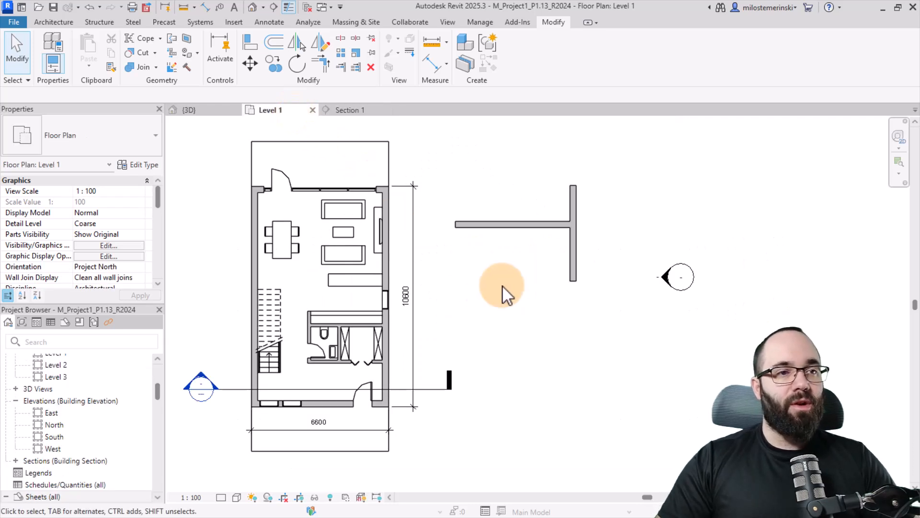
{"action": "middle_click_drag", "start_coordinate": [468, 312], "coordinate": [571, 314]}
{"action": "scroll", "coordinate": [462, 297], "scroll_direction": "up", "scroll_amount": 1}
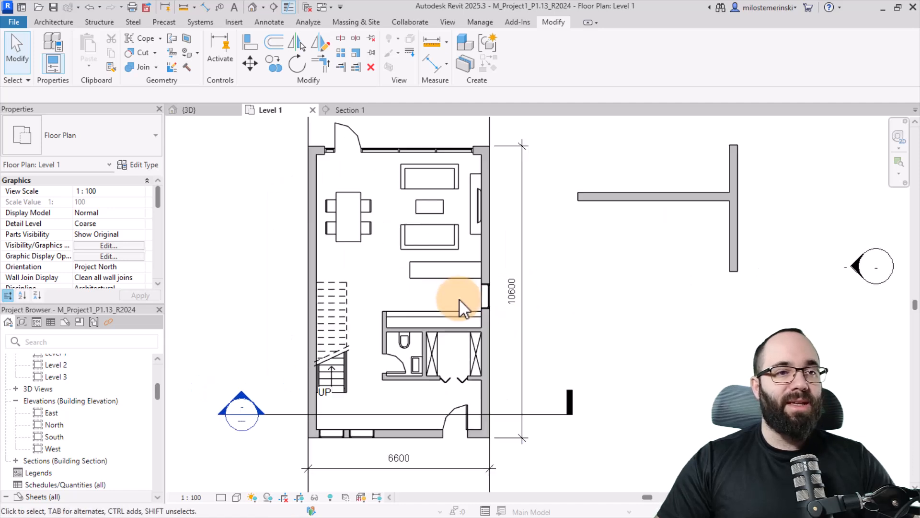
{"action": "left_click", "coordinate": [383, 342]}
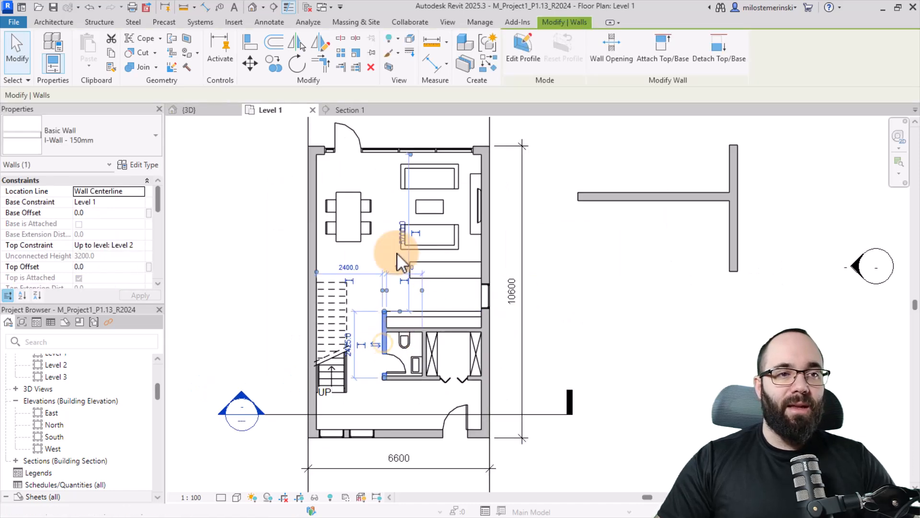
{"action": "right_click", "coordinate": [376, 250]}
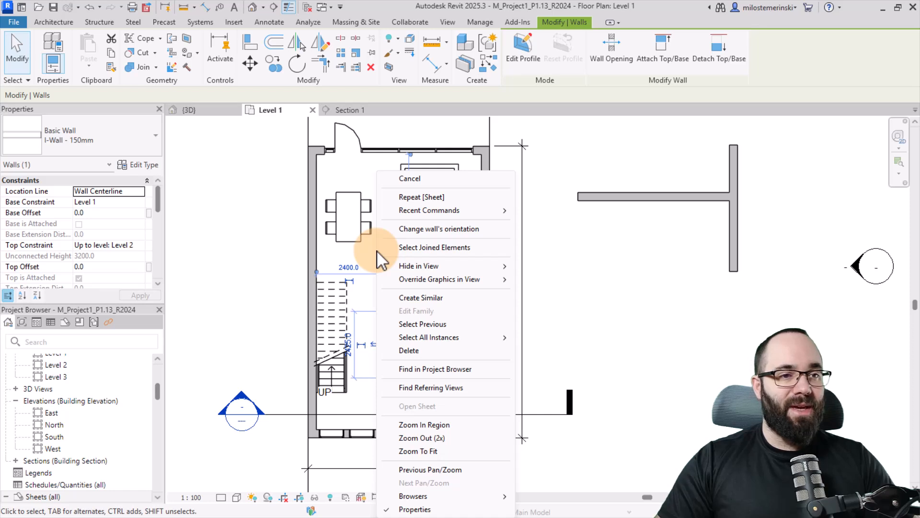
{"action": "mouse_move", "coordinate": [414, 342]}
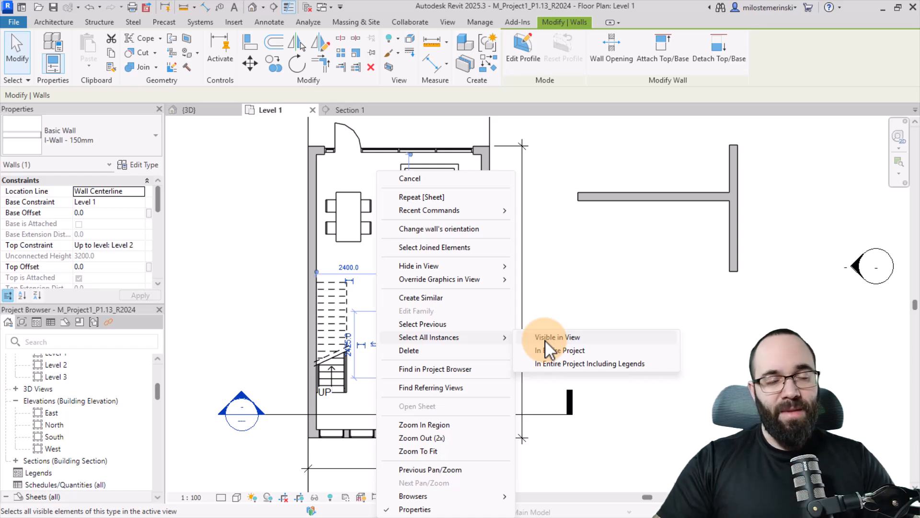
{"action": "left_click", "coordinate": [565, 304]}
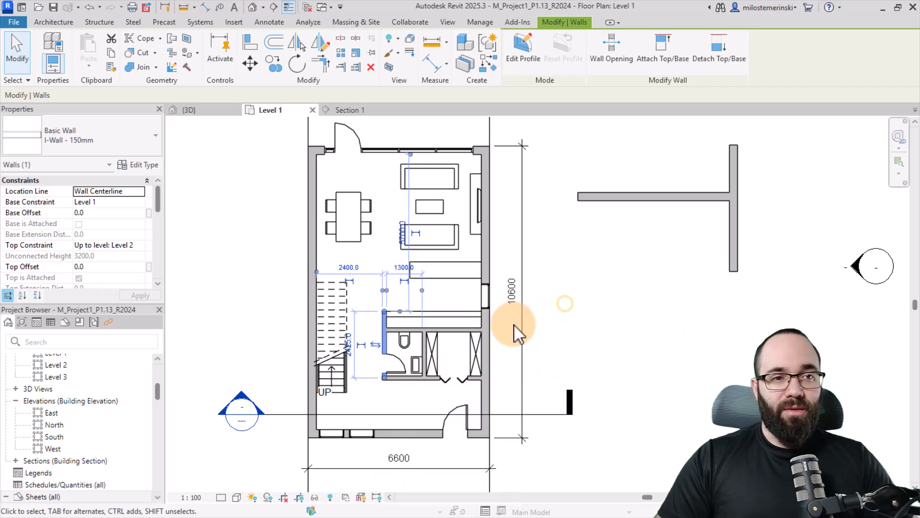
{"action": "left_click", "coordinate": [575, 334]}
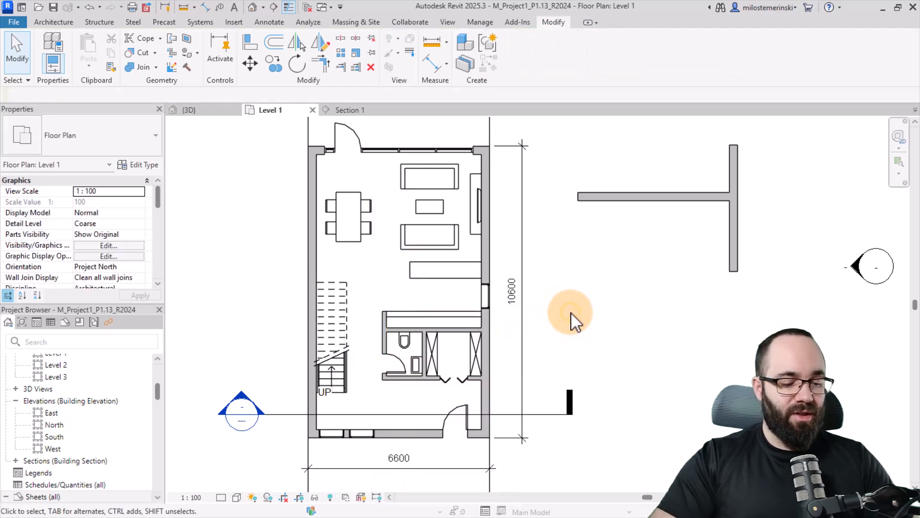
- Search the keyboard shortcut settings for "select all in" and widen the Command column
{"action": "key", "text": "k"}
{"action": "key", "text": "s"}
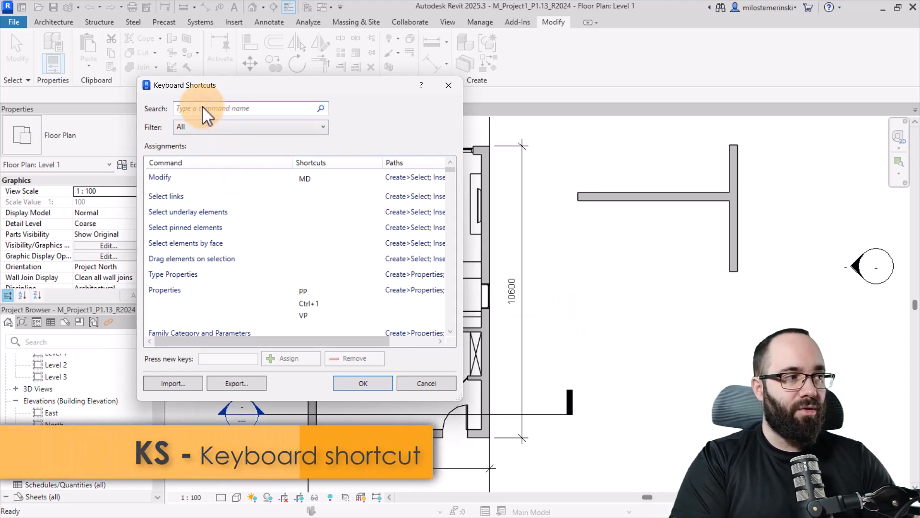
{"action": "type", "text": "selectr a"}
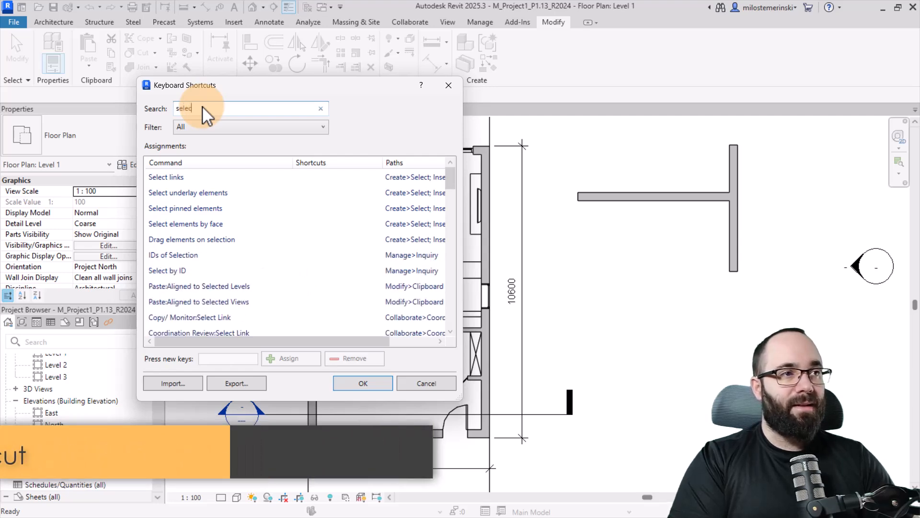
{"action": "key", "text": "BackSpace"}
{"action": "key", "text": "BackSpace"}
{"action": "key", "text": "BackSpace"}
{"action": "type", "text": "all"}
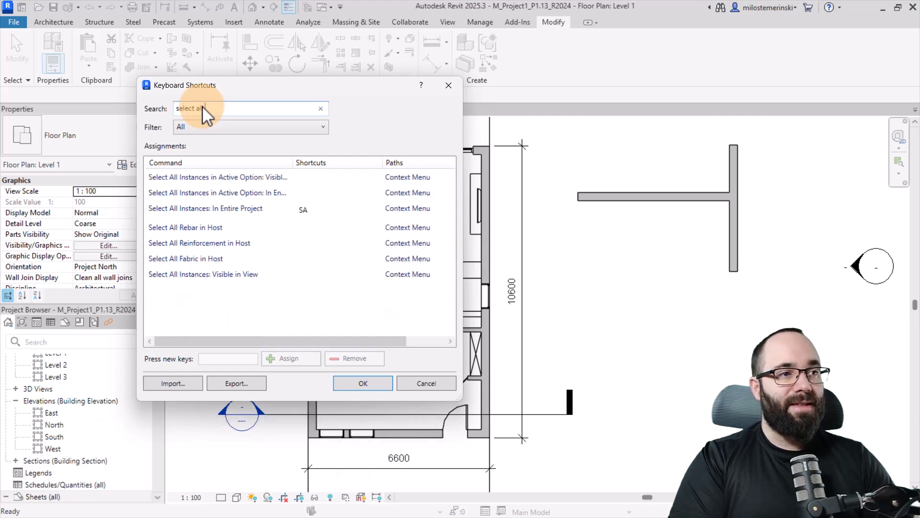
{"action": "type", "text": " in"}
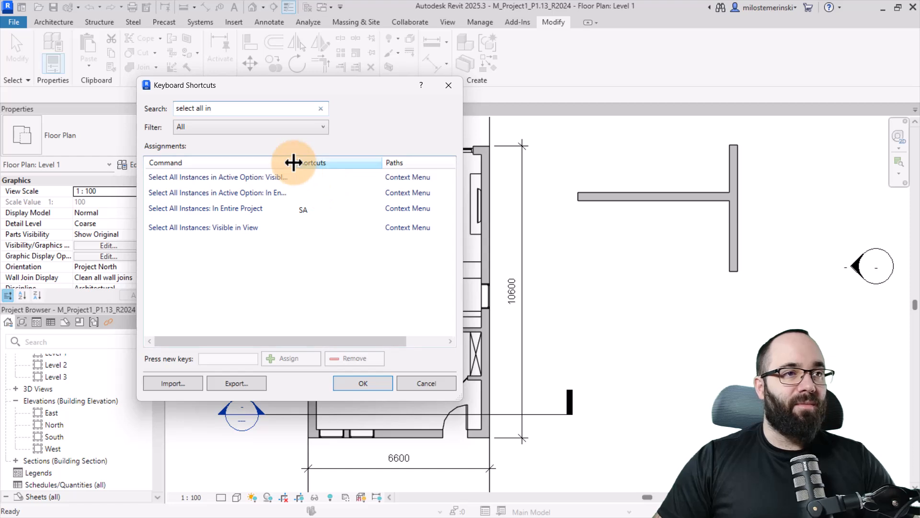
{"action": "left_click_drag", "start_coordinate": [292, 163], "coordinate": [311, 164]}
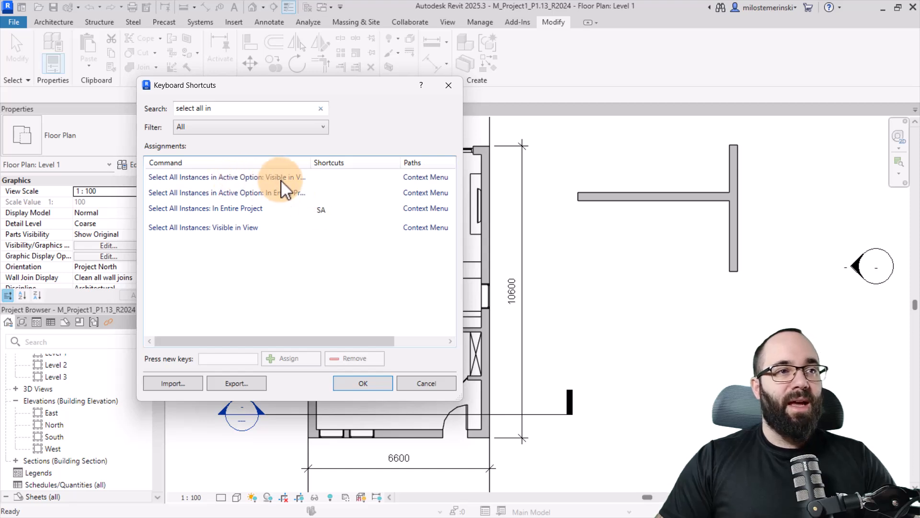
- Remove the SA shortcut from the Select All Instances: In Entire Project command
{"action": "left_click", "coordinate": [319, 211]}
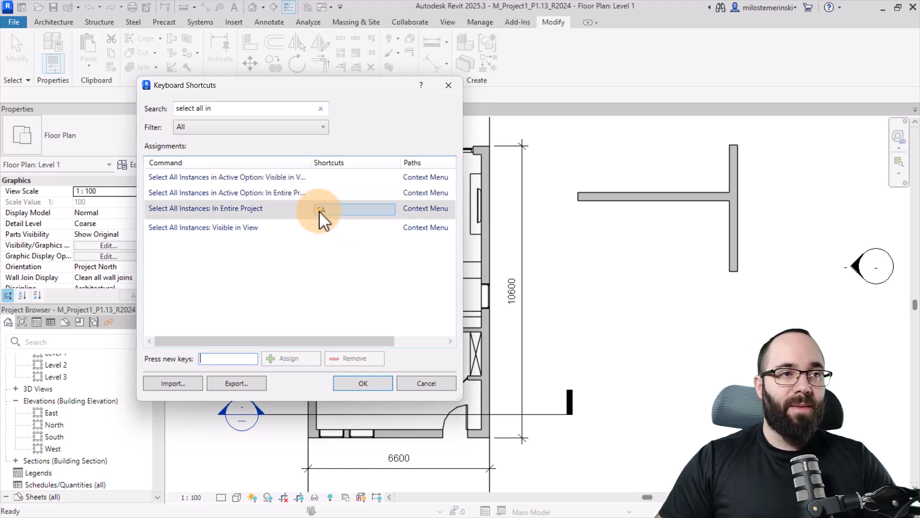
{"action": "left_click", "coordinate": [323, 210]}
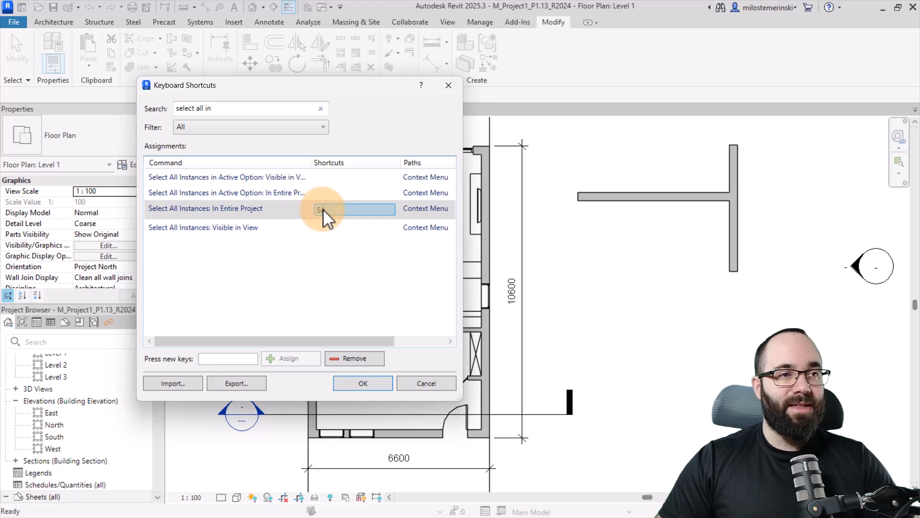
{"action": "left_click", "coordinate": [355, 357]}
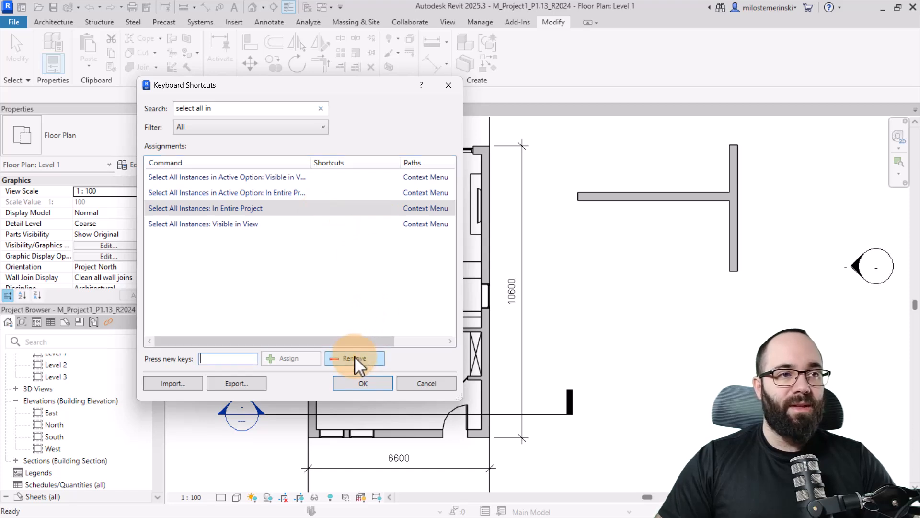
- Assign the SA shortcut to Select All Instances in Active Option: Visible in View and save the shortcut settings
{"action": "left_click", "coordinate": [328, 179]}
{"action": "left_click", "coordinate": [239, 358]}
{"action": "type", "text": "SA"}
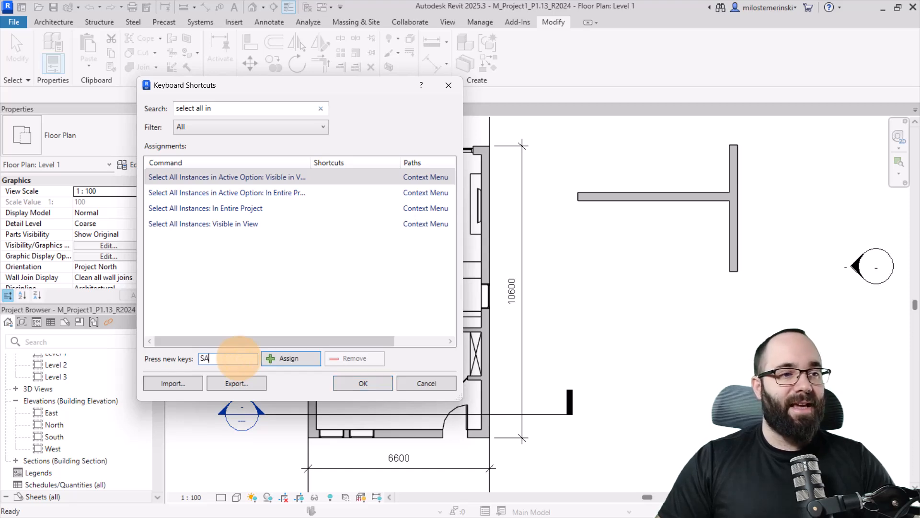
{"action": "left_click", "coordinate": [292, 359]}
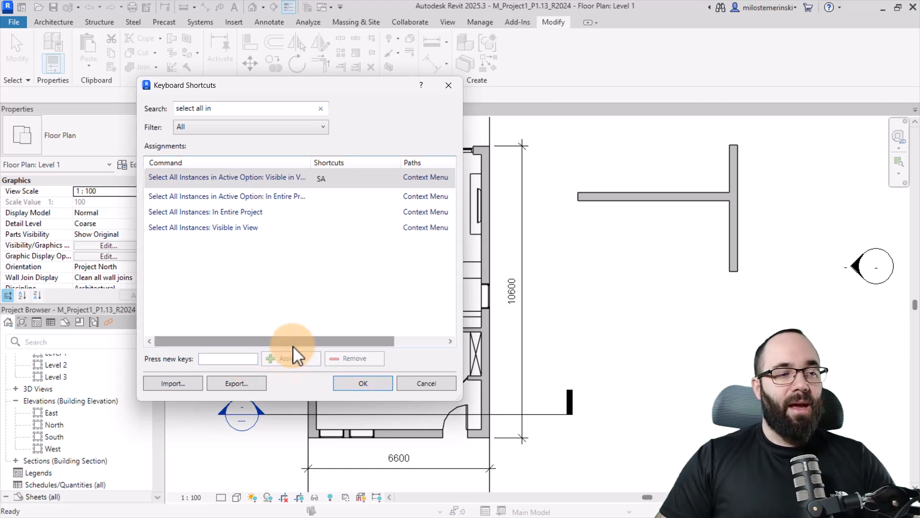
{"action": "left_click", "coordinate": [352, 383]}
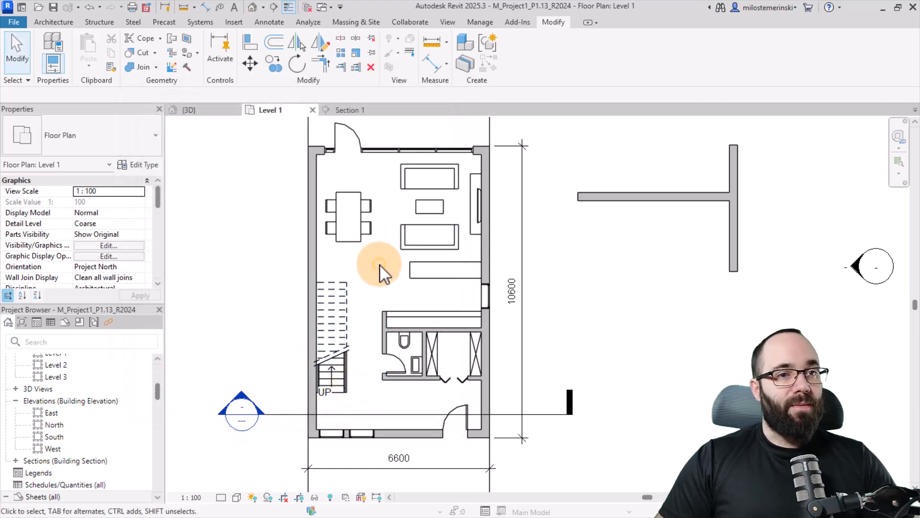
- Select all instances visible in view of the 150 mm interior wall beside the stairs
{"action": "scroll", "coordinate": [380, 263], "scroll_direction": "down", "scroll_amount": 1}
{"action": "left_click", "coordinate": [381, 319]}
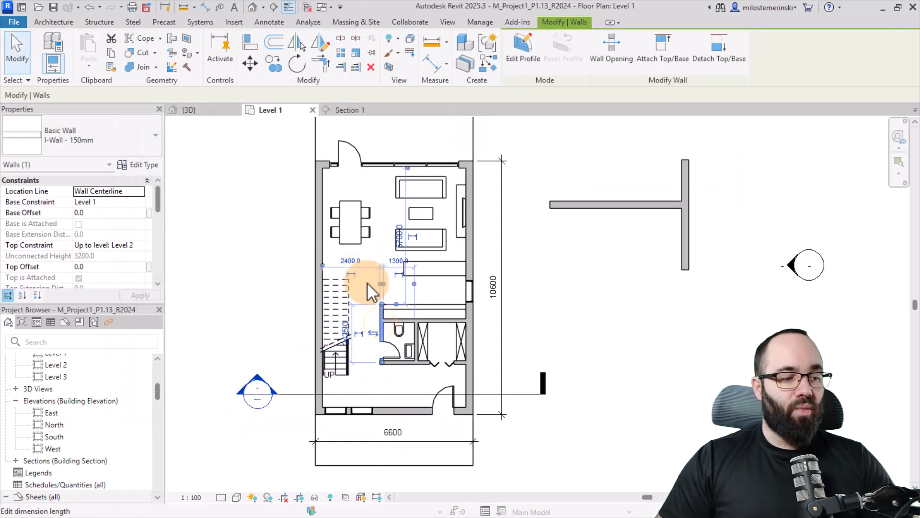
{"action": "key", "text": "s"}
{"action": "key", "text": "a"}
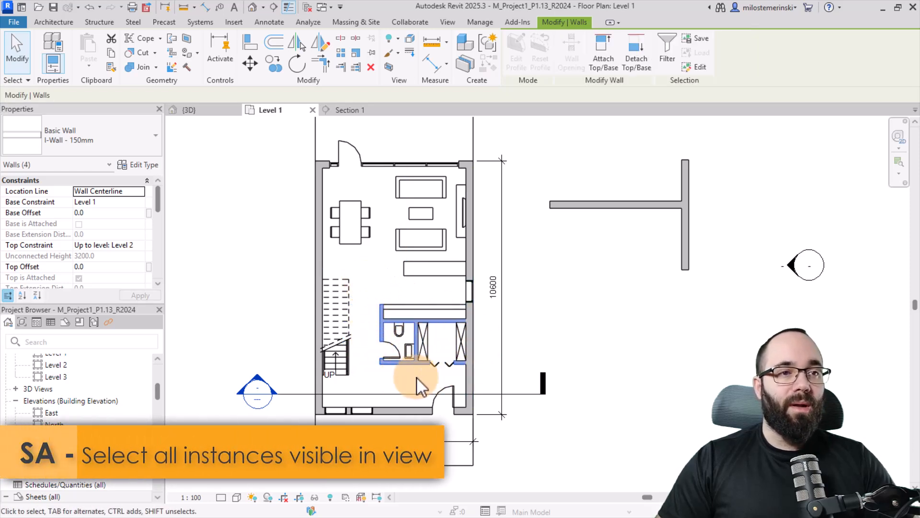
- Select all visible instances of the three-seater sofa in the living area, then clear the selection
{"action": "left_click", "coordinate": [421, 246]}
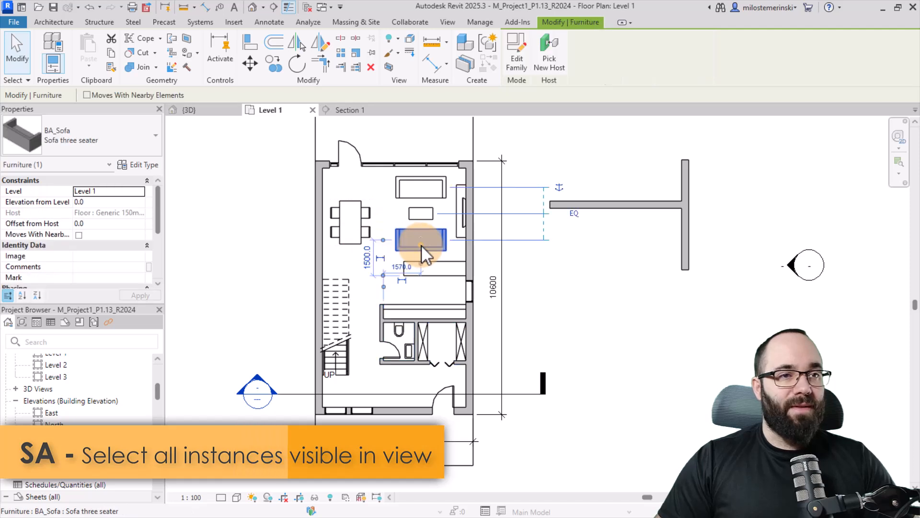
{"action": "key", "text": "s"}
{"action": "key", "text": "a"}
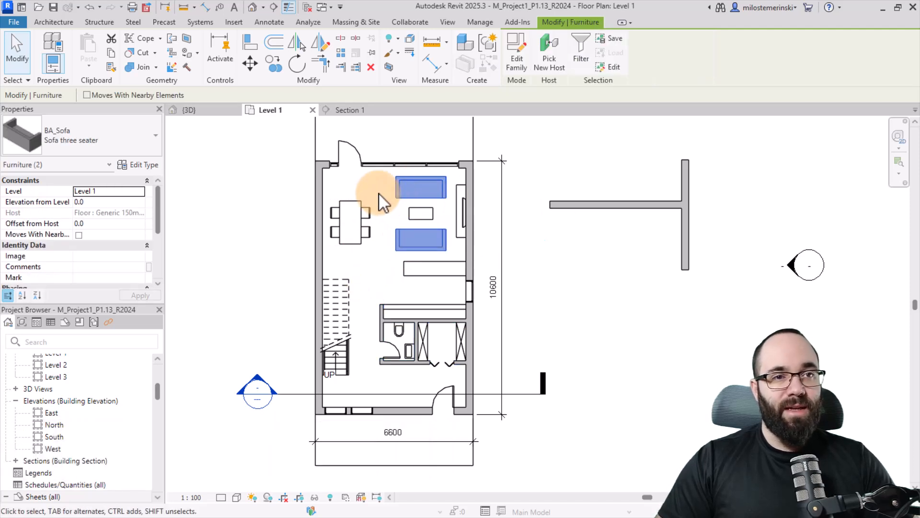
{"action": "key", "text": "Escape"}
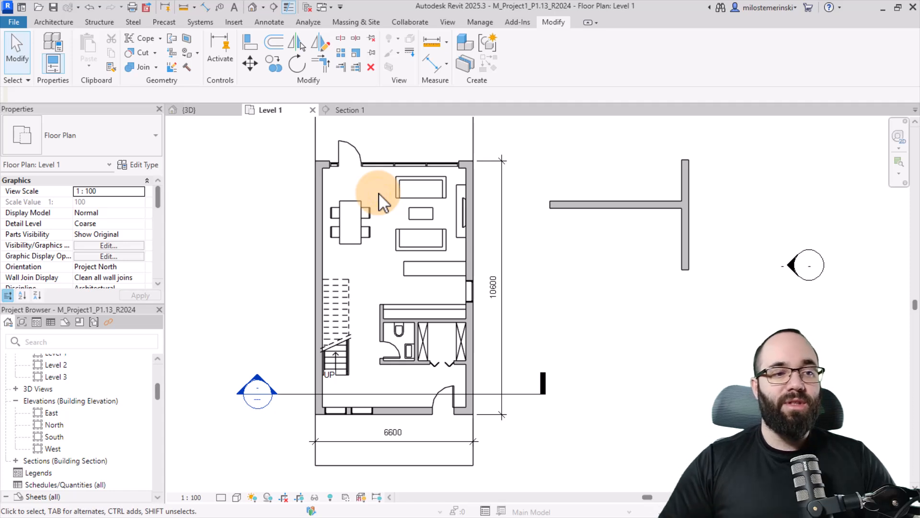
- Select all visible instances of the window in the right-hand exterior wall and clear the selection
{"action": "left_click", "coordinate": [469, 291]}
{"action": "key", "text": "s"}
{"action": "key", "text": "a"}
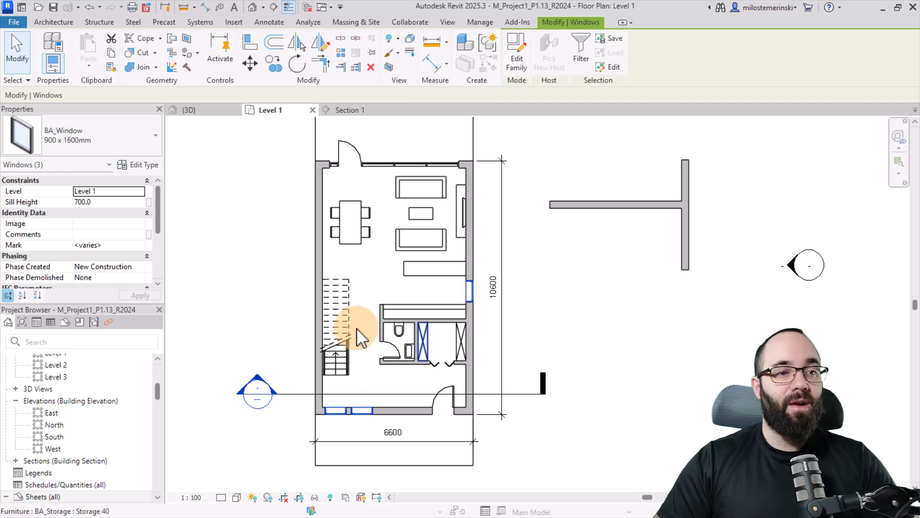
{"action": "left_click", "coordinate": [375, 277]}
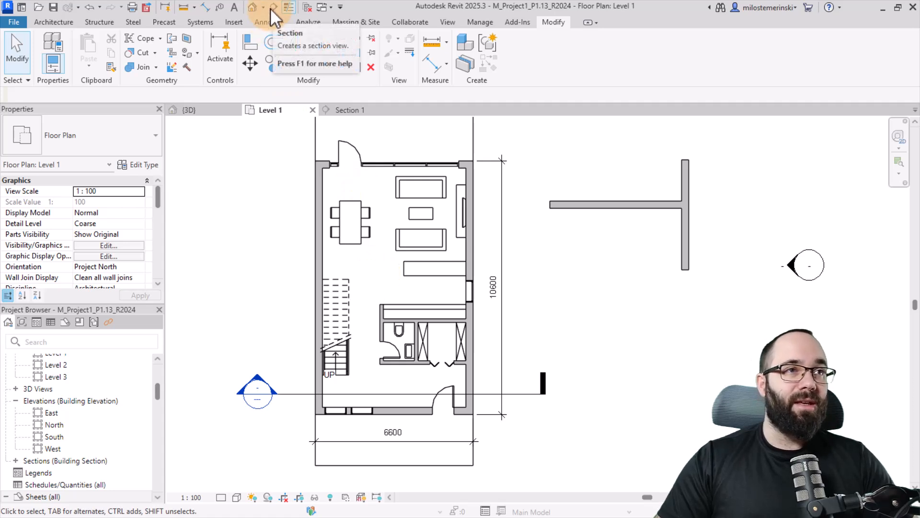
- Find the Section command in the keyboard shortcut settings, assign Shift+S to it and save the settings
{"action": "left_click", "coordinate": [449, 24]}
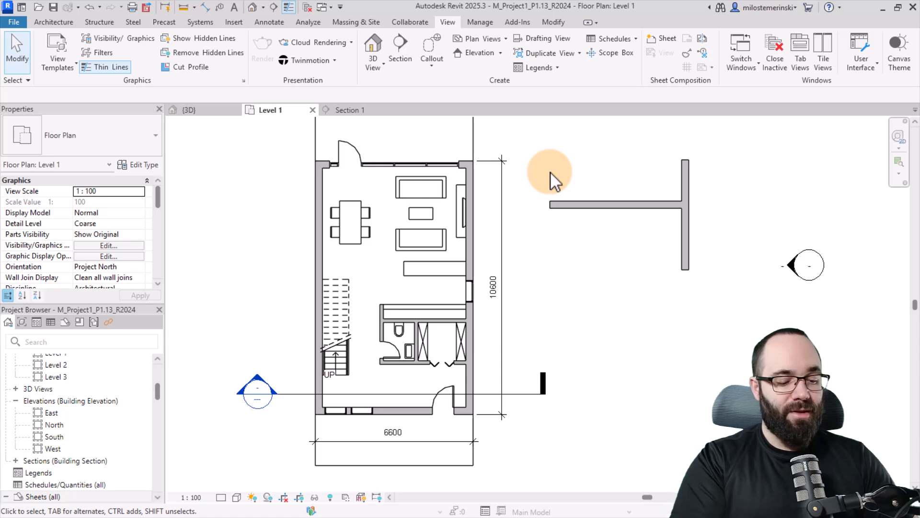
{"action": "key", "text": "k"}
{"action": "key", "text": "s"}
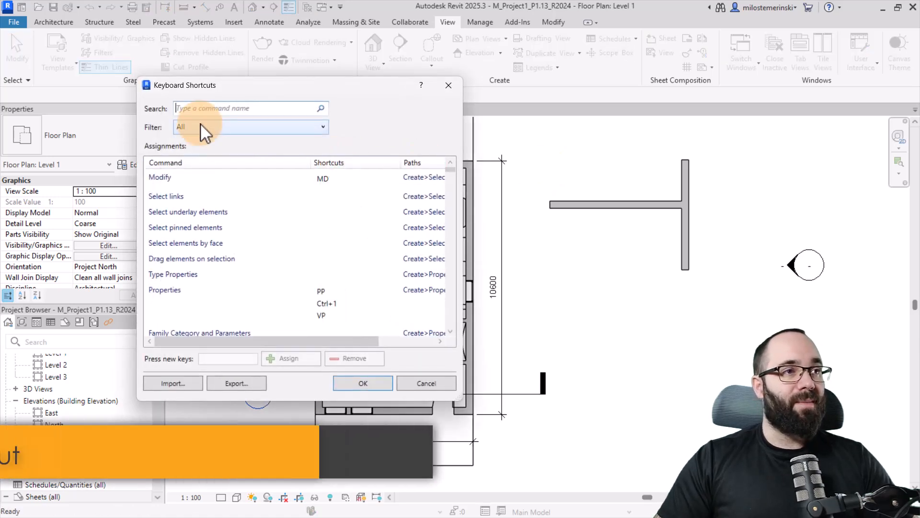
{"action": "type", "text": "section"}
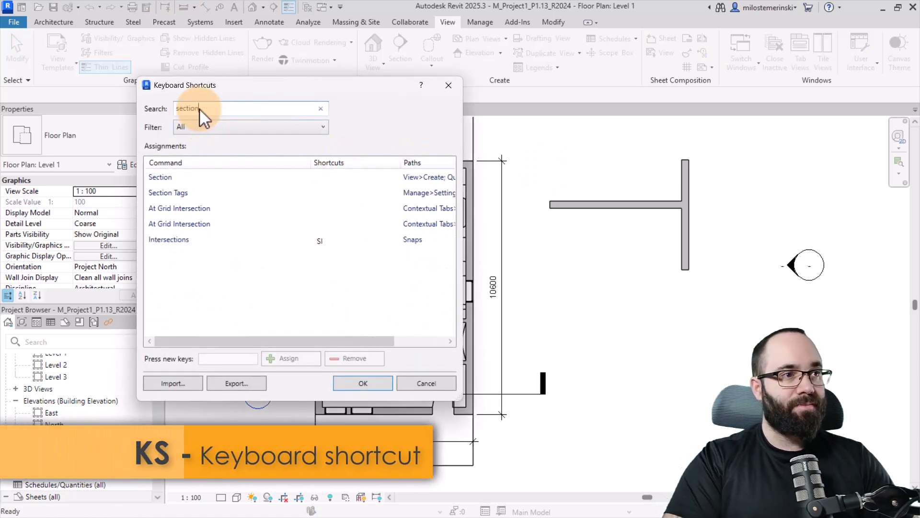
{"action": "left_click", "coordinate": [340, 177]}
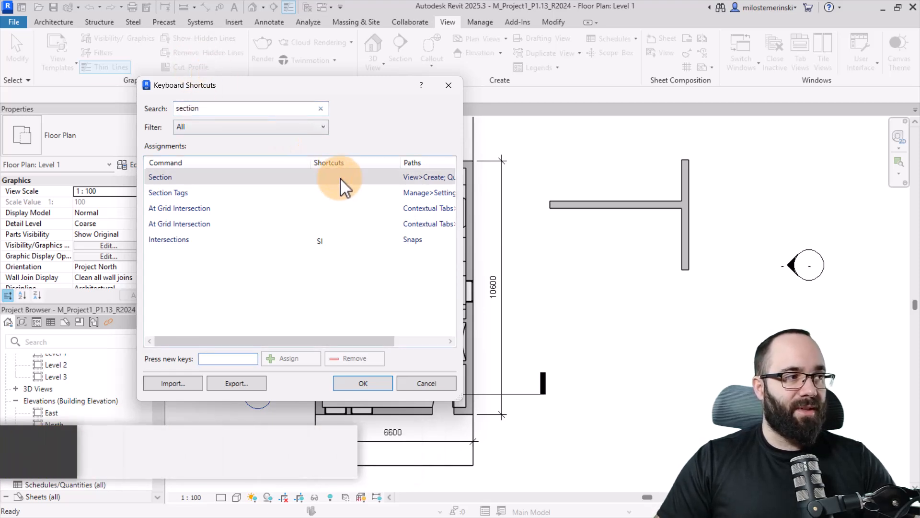
{"action": "key", "text": "shift+s"}
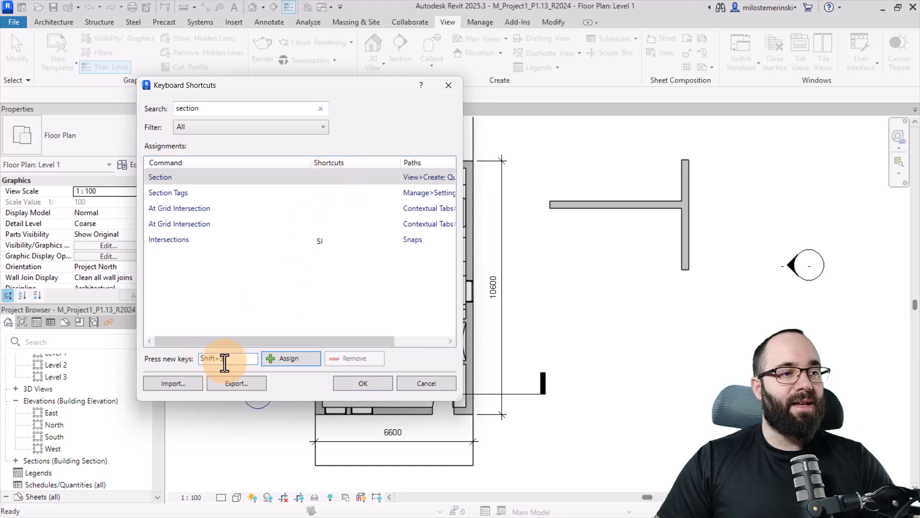
{"action": "left_click", "coordinate": [293, 359]}
{"action": "left_click", "coordinate": [215, 178]}
{"action": "left_click", "coordinate": [311, 188]}
{"action": "left_click", "coordinate": [357, 383]}
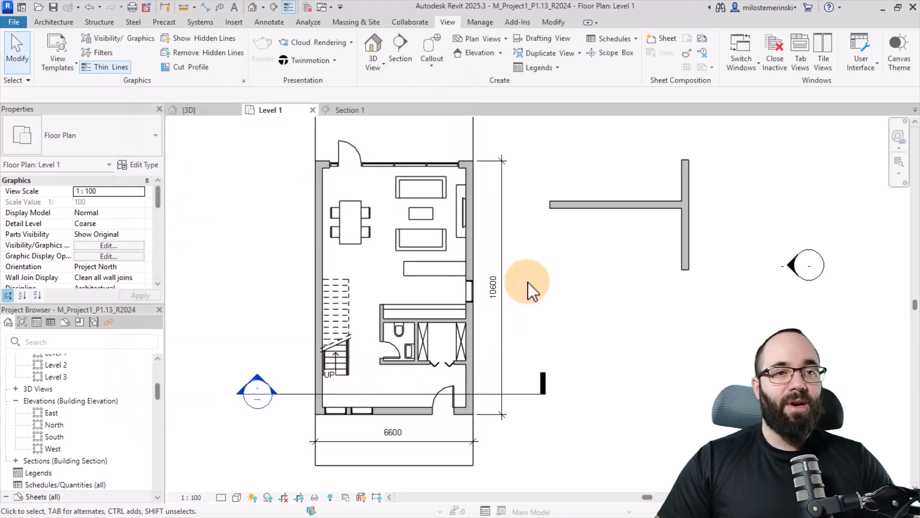
- Create a horizontal building section across the full width of the house, between the lower sofa and the stairs
{"action": "key", "text": "shift+s"}
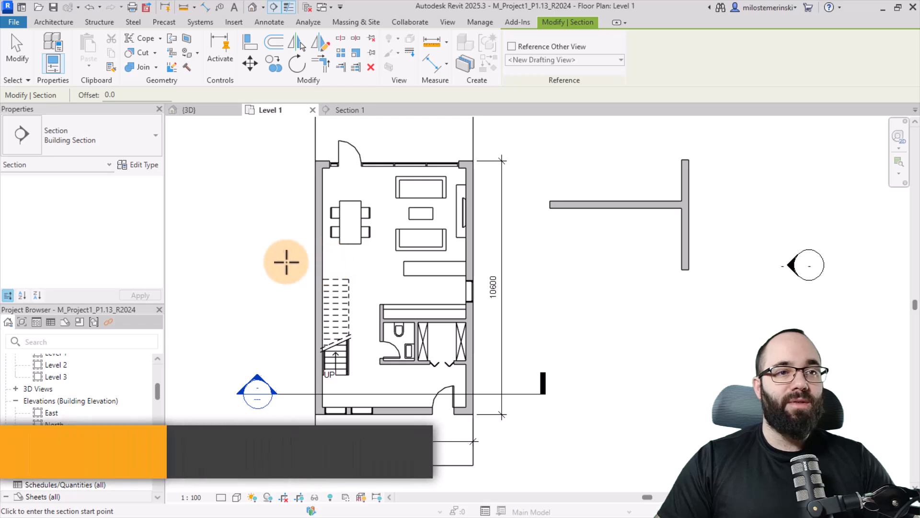
{"action": "left_click", "coordinate": [288, 262]}
{"action": "left_click", "coordinate": [525, 261]}
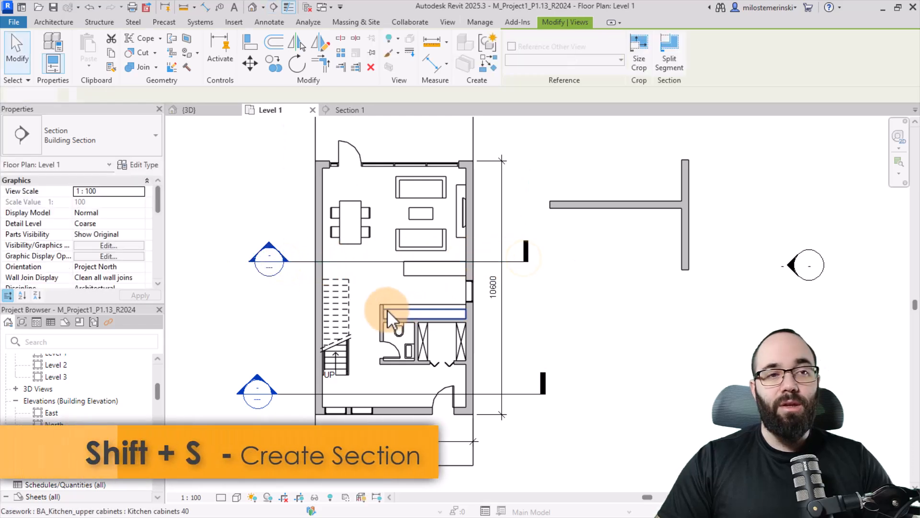
{"action": "key", "text": "Escape"}
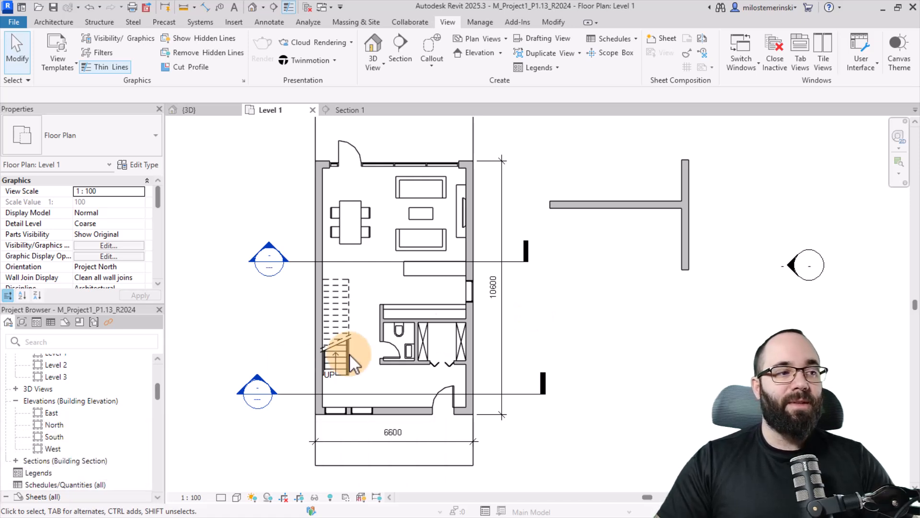
- Look over the Duplicate View options for the Level 1 floor plan
{"action": "scroll", "coordinate": [51, 406], "scroll_direction": "up", "scroll_amount": 3}
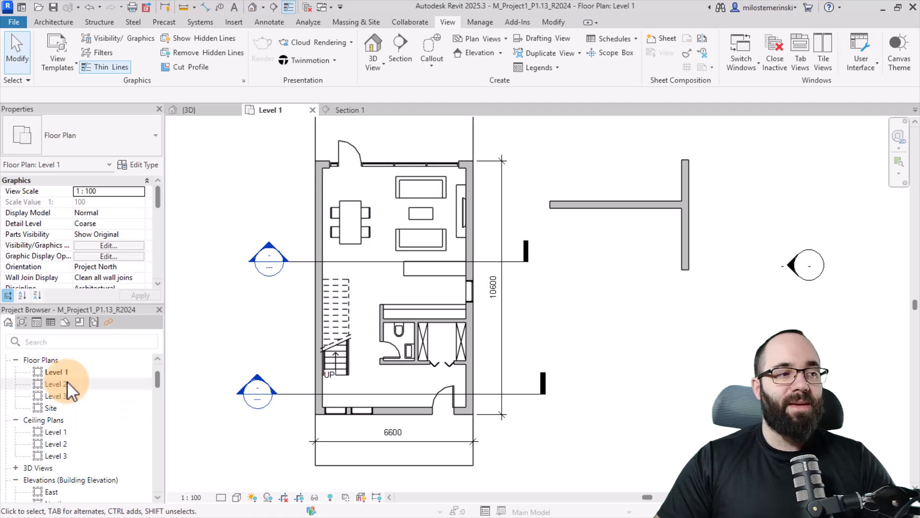
{"action": "right_click", "coordinate": [57, 373]}
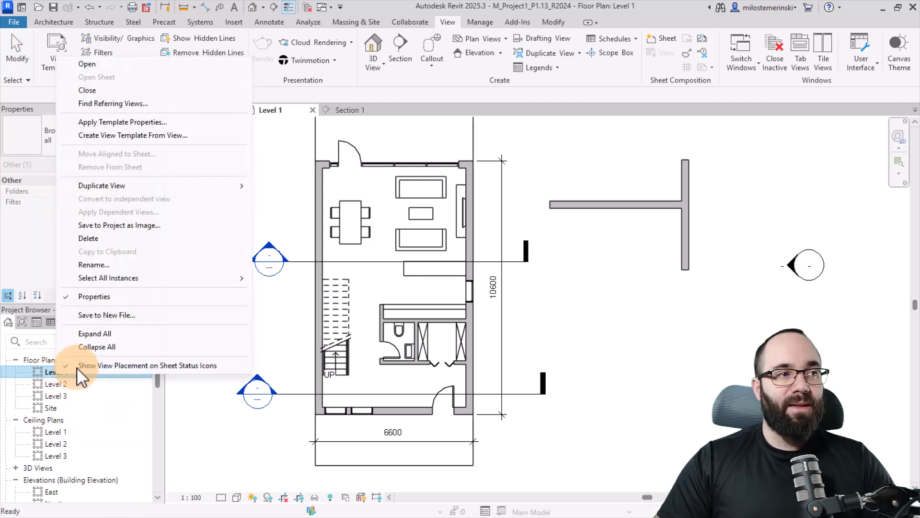
{"action": "mouse_move", "coordinate": [211, 186]}
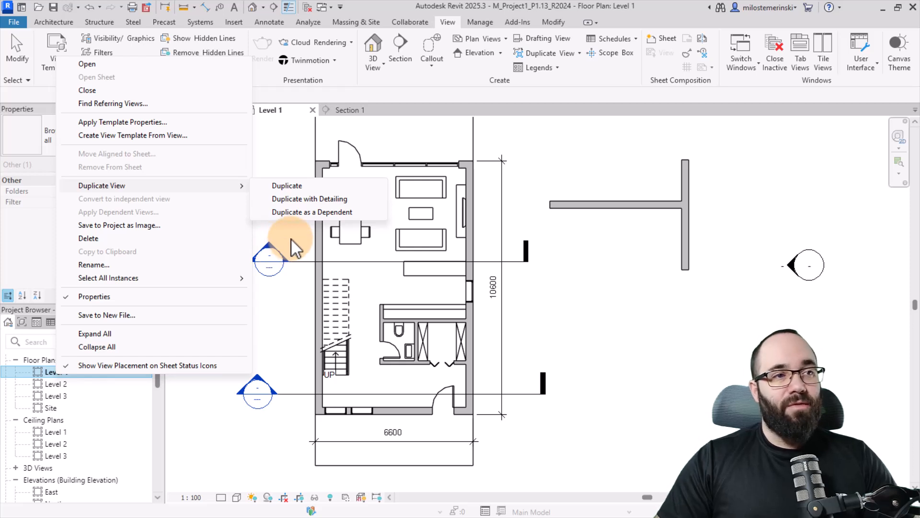
{"action": "key", "text": "Escape"}
{"action": "key", "text": "Escape"}
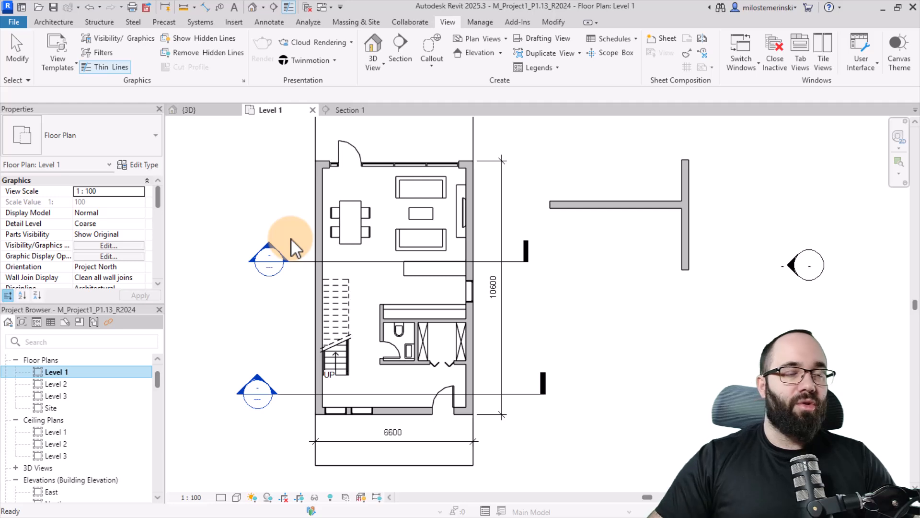
- Search the keyboard shortcut settings for "Dup" and select the Duplicate View: Duplicate View command
{"action": "key", "text": "k"}
{"action": "key", "text": "s"}
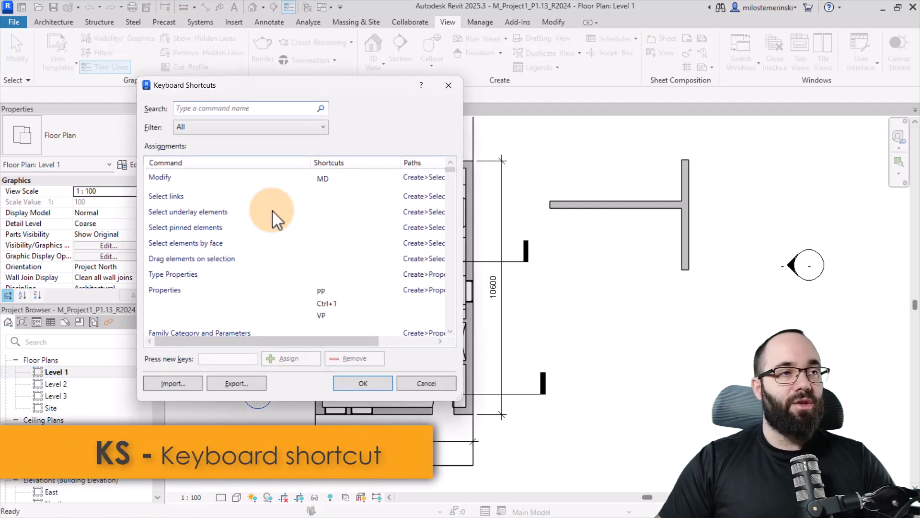
{"action": "left_click", "coordinate": [195, 110]}
{"action": "type", "text": "Dup"}
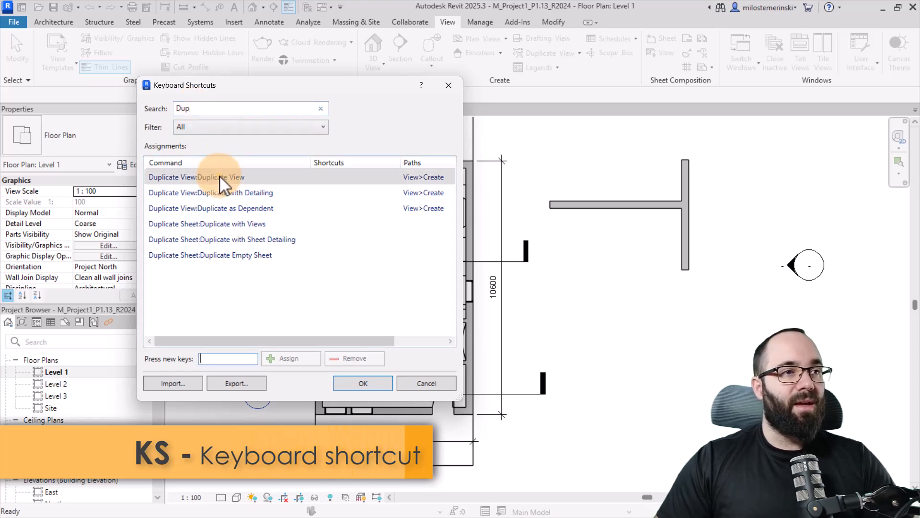
{"action": "left_click", "coordinate": [253, 192]}
{"action": "left_click", "coordinate": [330, 177]}
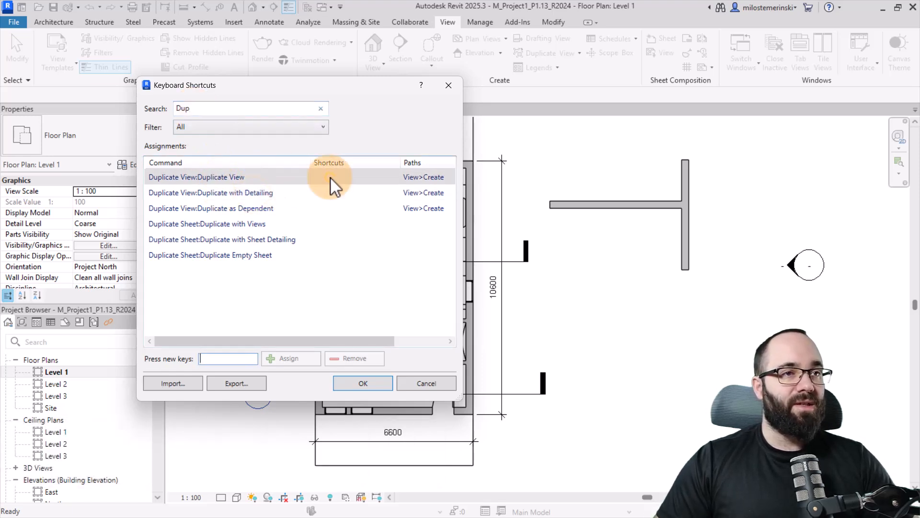
{"action": "type", "text": "DD"}
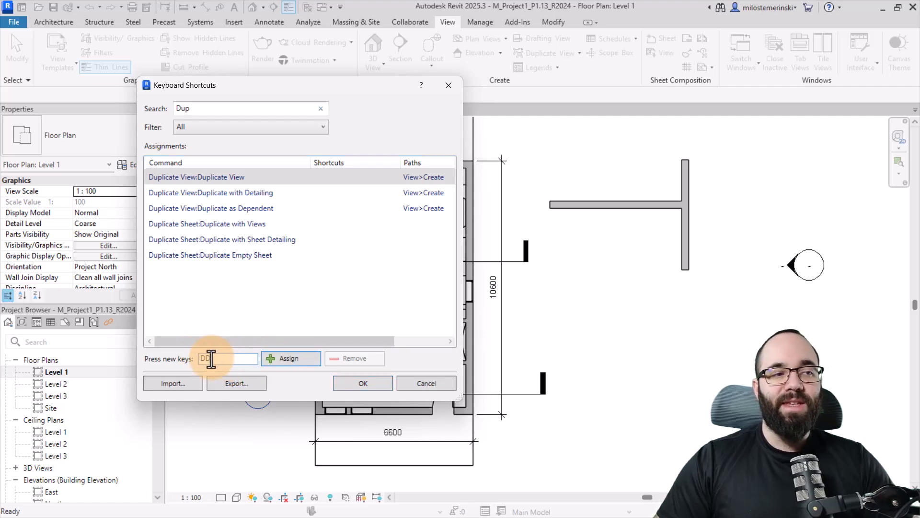
{"action": "key", "text": "BackSpace"}
{"action": "key", "text": "BackSpace"}
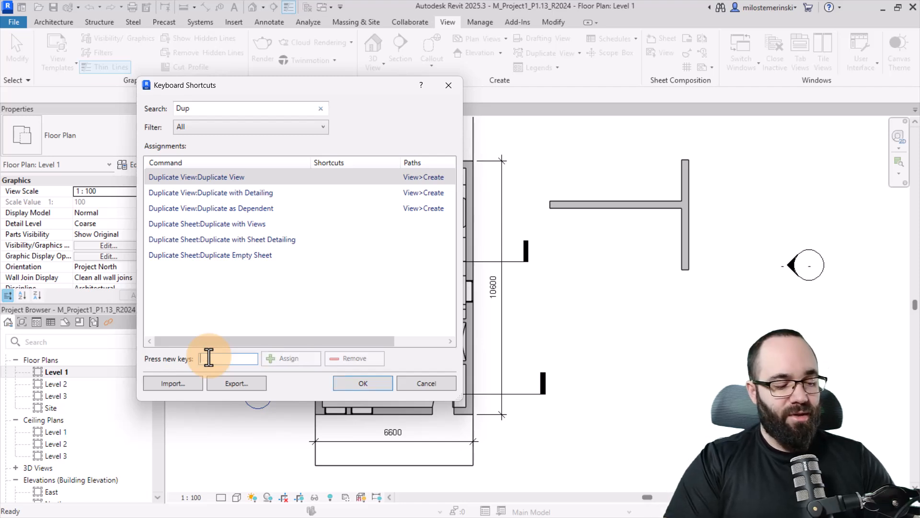
{"action": "key", "text": "shift+d"}
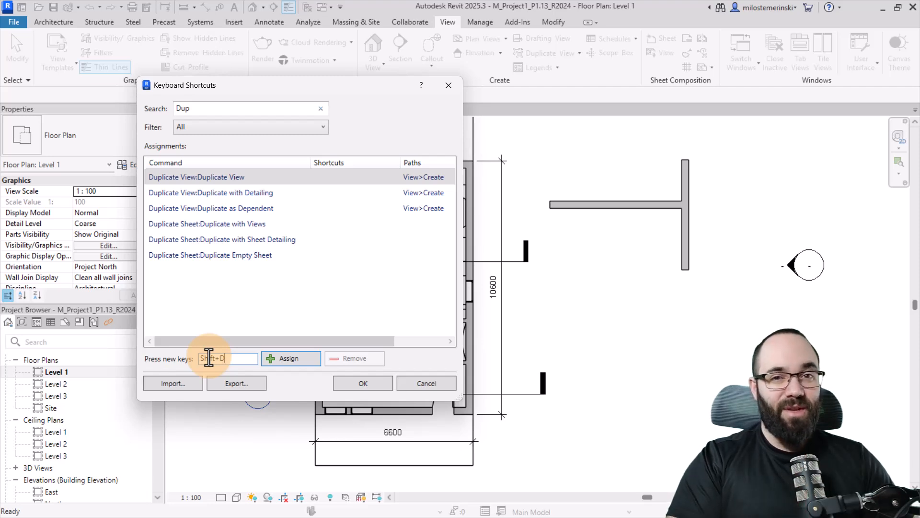
{"action": "key", "text": "BackSpace"}
- Assign the DD shortcut to the Duplicate View: Duplicate View command
{"action": "key", "text": "d"}
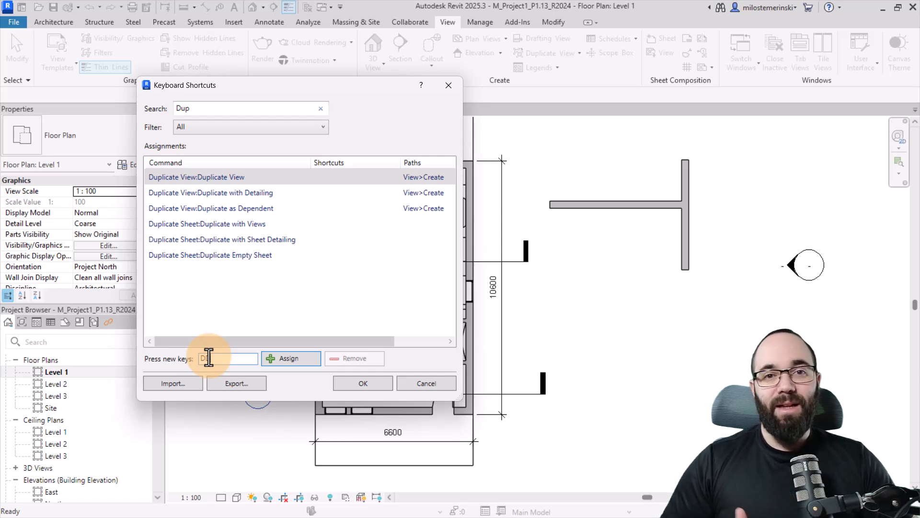
{"action": "key", "text": "d"}
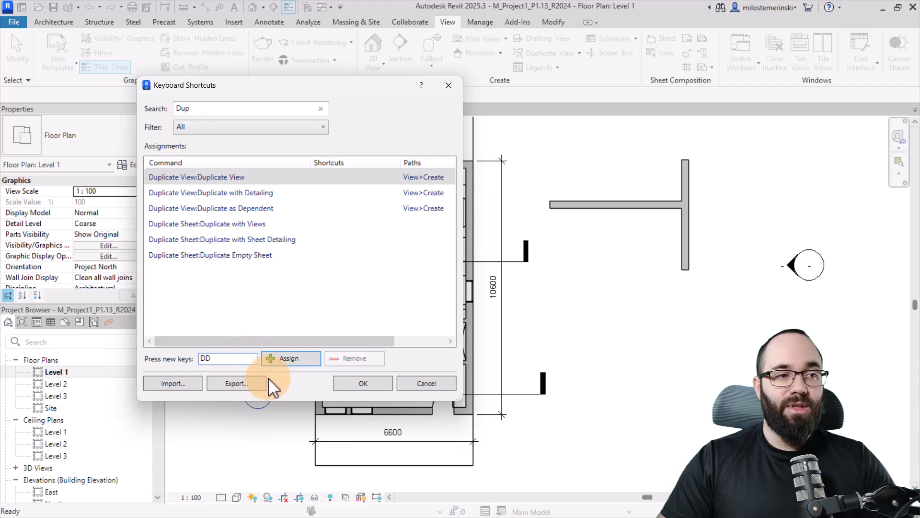
{"action": "left_click", "coordinate": [284, 360]}
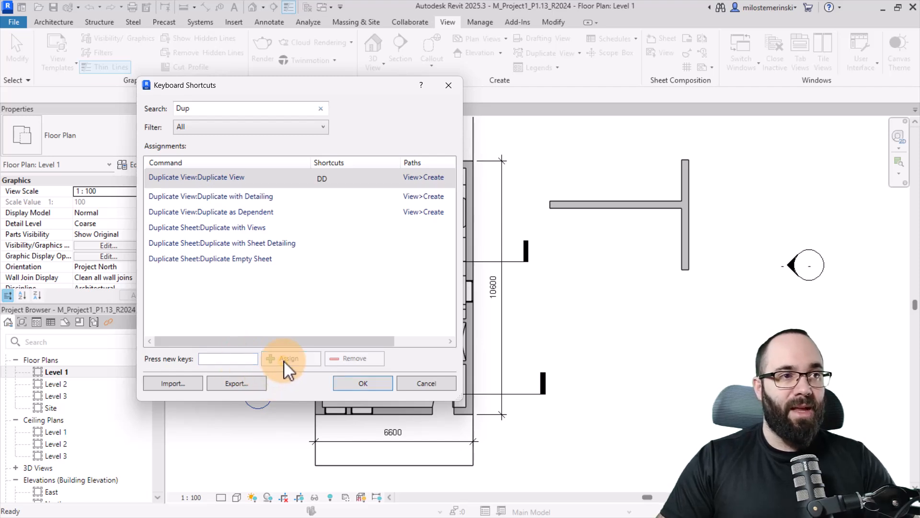
- Assign the DVD shortcut to the Duplicate View: Duplicate with Detailing command
{"action": "left_click", "coordinate": [318, 197]}
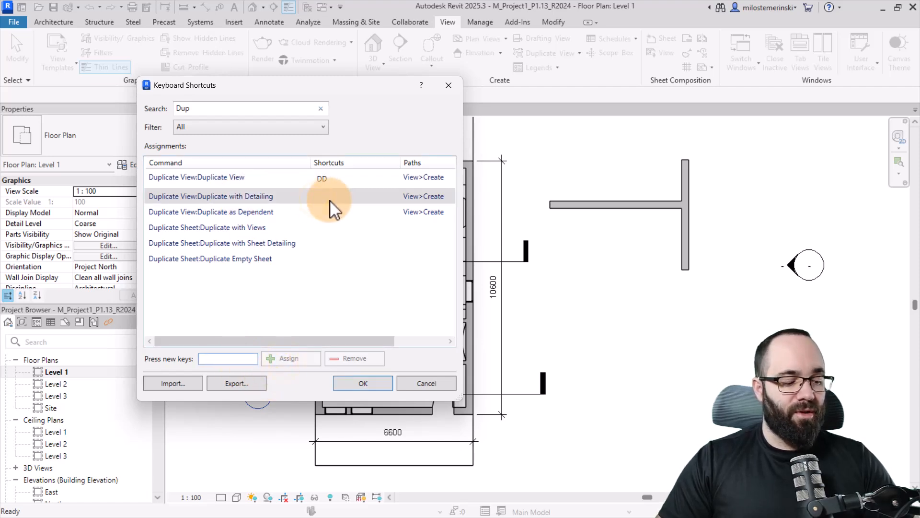
{"action": "type", "text": "dvd"}
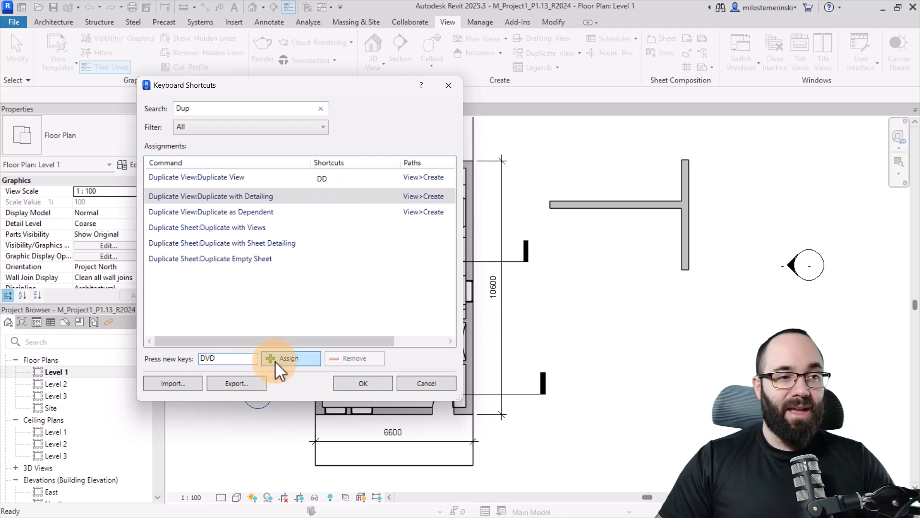
{"action": "left_click", "coordinate": [275, 360]}
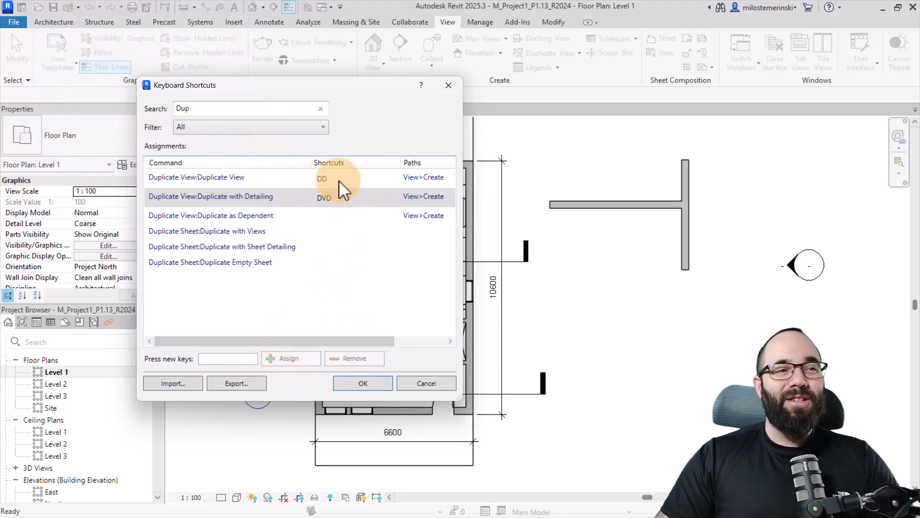
- Apply the new shortcut assignments and duplicate the Level 1 floor plan without its detailing
{"action": "left_click", "coordinate": [373, 382]}
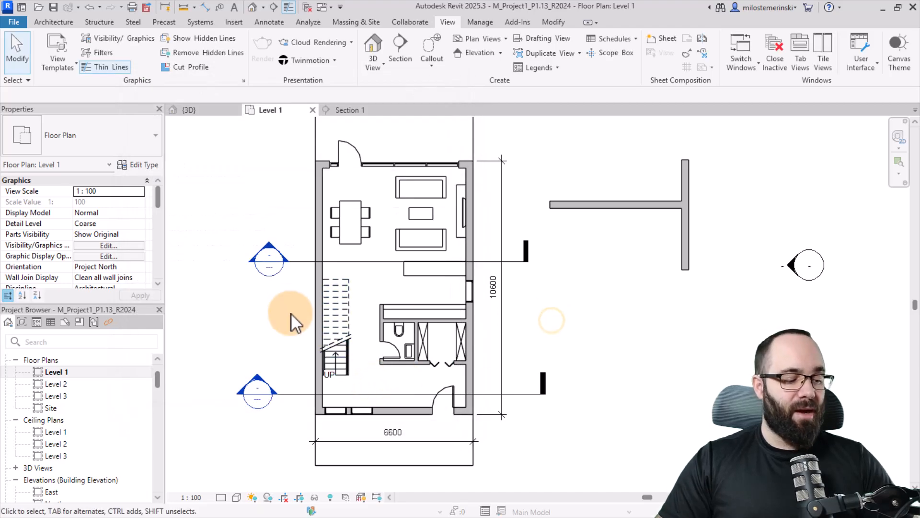
{"action": "key", "text": "d"}
{"action": "key", "text": "v"}
{"action": "key", "text": "d"}
- Compare the original Level 1 floor plan with its plain duplicate, ending in the duplicate
{"action": "left_click", "coordinate": [53, 384]}
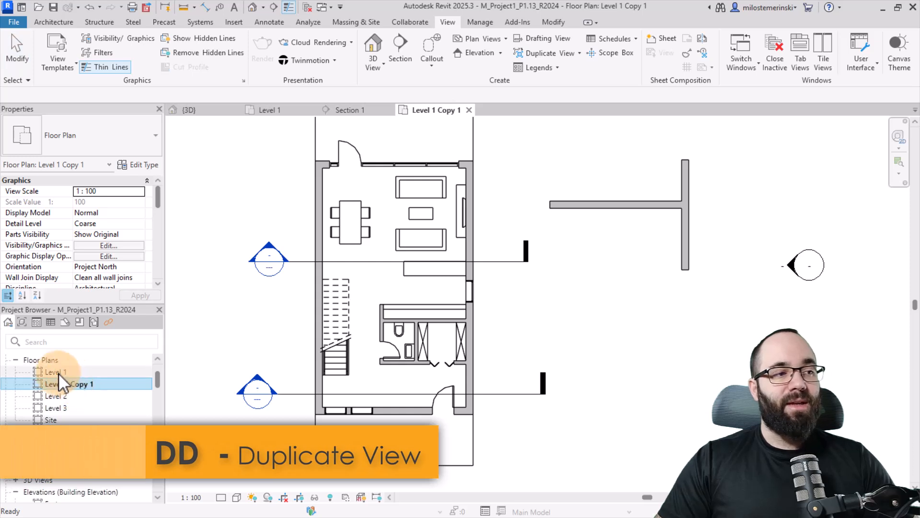
{"action": "double_click", "coordinate": [56, 372]}
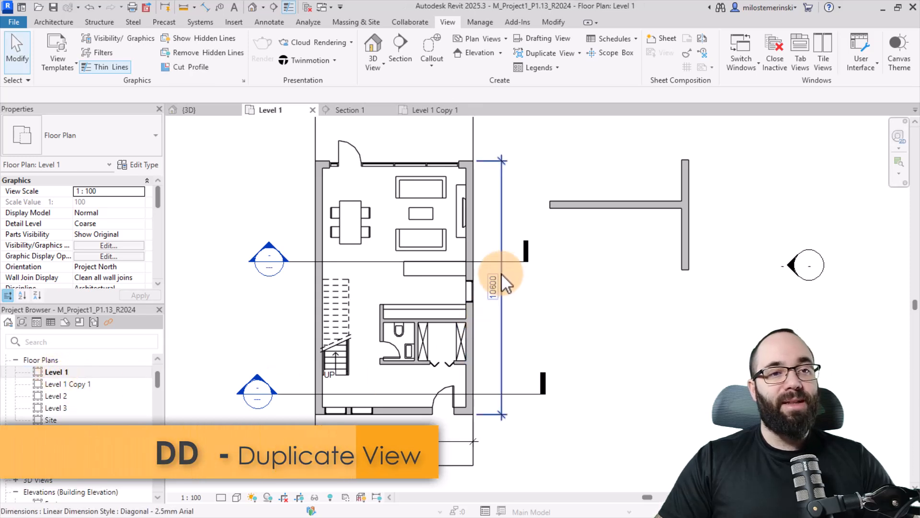
{"action": "double_click", "coordinate": [79, 385]}
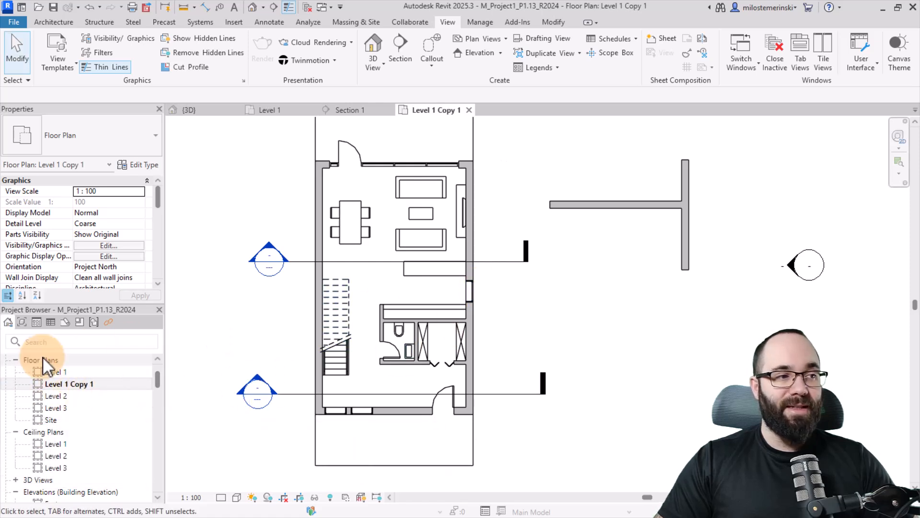
- Reopen the original Level 1 floor plan and duplicate it with detailing
{"action": "left_click", "coordinate": [53, 372]}
{"action": "double_click", "coordinate": [53, 372]}
{"action": "key", "text": "d"}
{"action": "key", "text": "v"}
{"action": "key", "text": "d"}
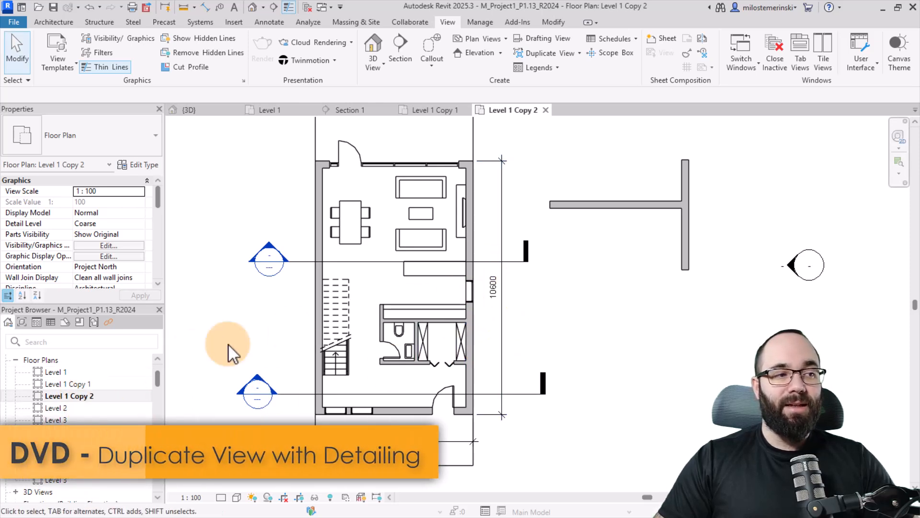
- View Level 1 Copy 1 for comparison and return to the original Level 1 floor plan
{"action": "double_click", "coordinate": [76, 384]}
{"action": "left_click", "coordinate": [64, 375]}
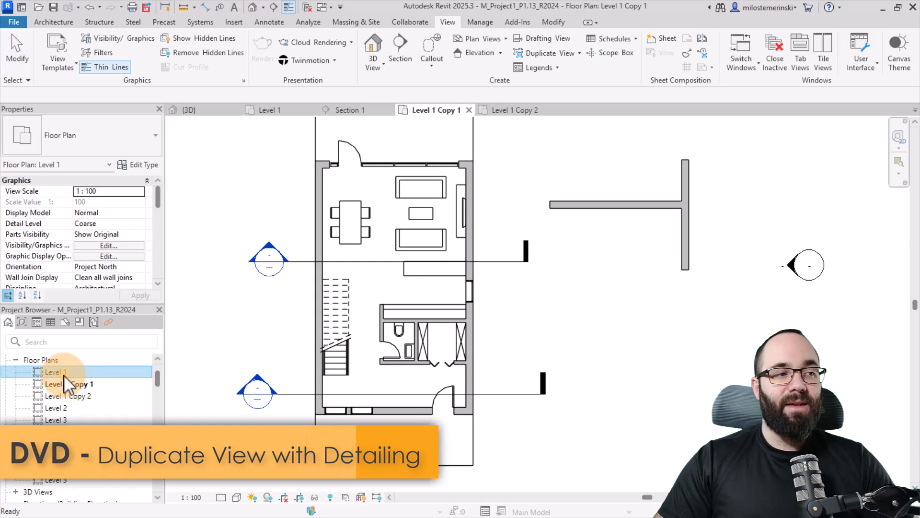
{"action": "double_click", "coordinate": [64, 375]}
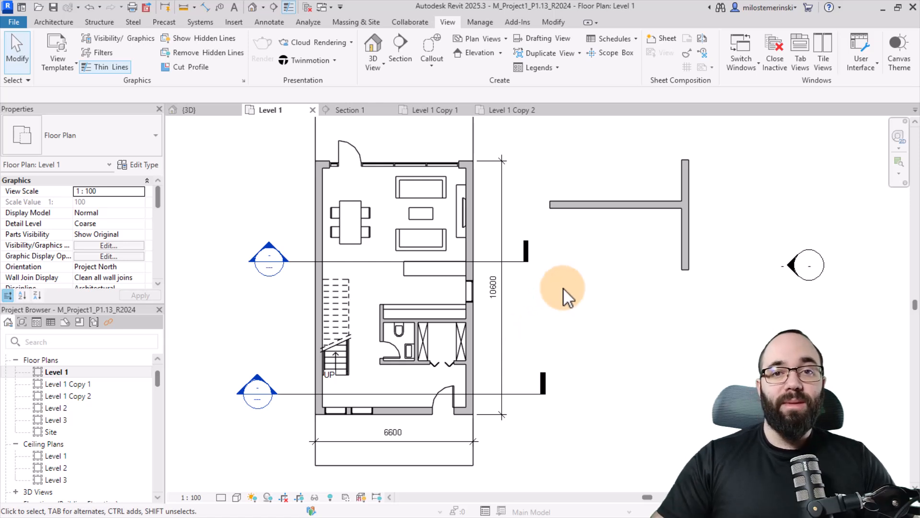
- Open sheet A101 - Unnamed from the project's sheets
{"action": "scroll", "coordinate": [110, 410], "scroll_direction": "down", "scroll_amount": 6}
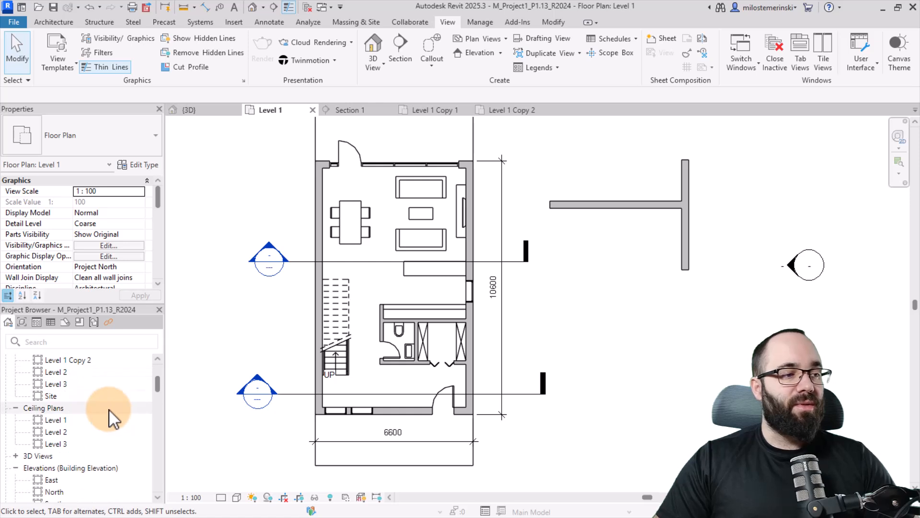
{"action": "left_click", "coordinate": [63, 396]}
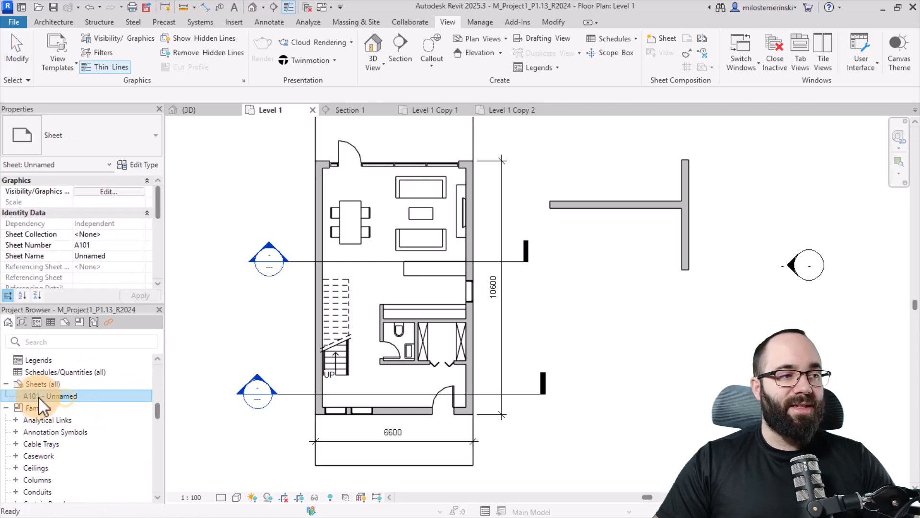
{"action": "double_click", "coordinate": [46, 396]}
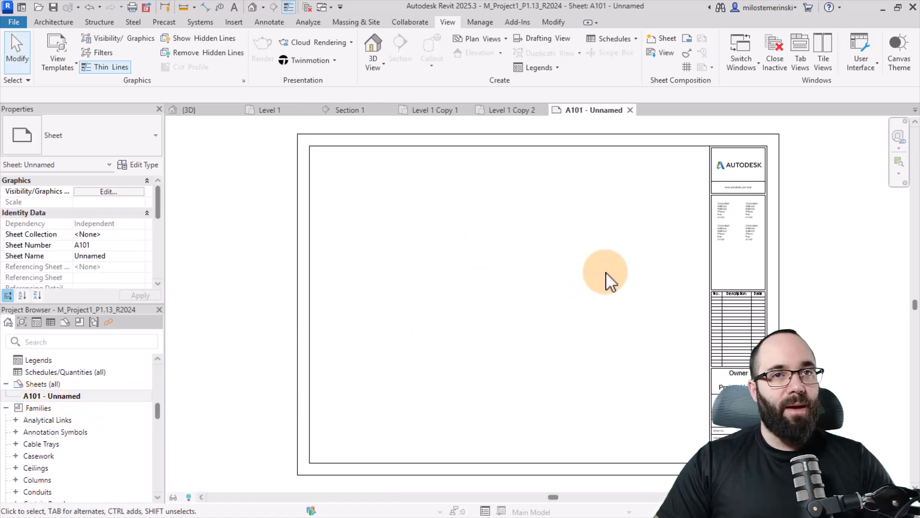
{"action": "middle_click_drag", "start_coordinate": [572, 271], "coordinate": [575, 288]}
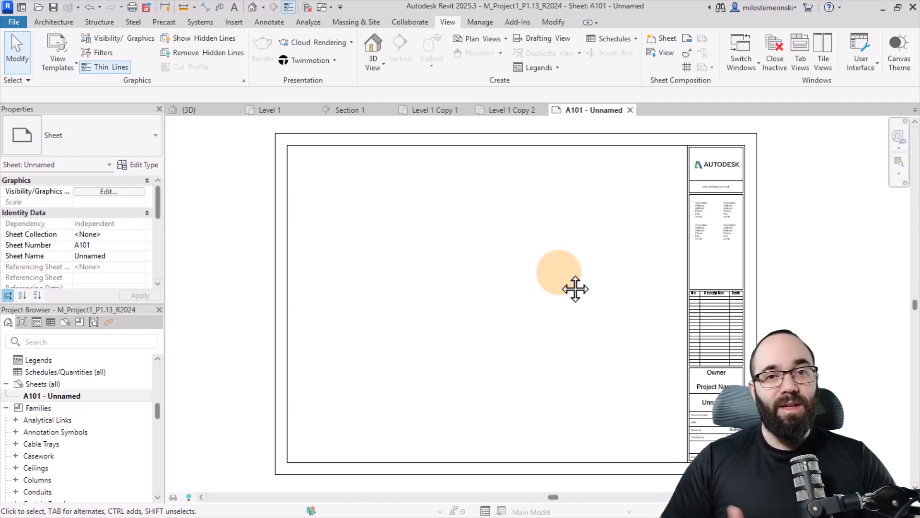
{"action": "right_click", "coordinate": [65, 378]}
{"action": "left_click", "coordinate": [94, 389]}
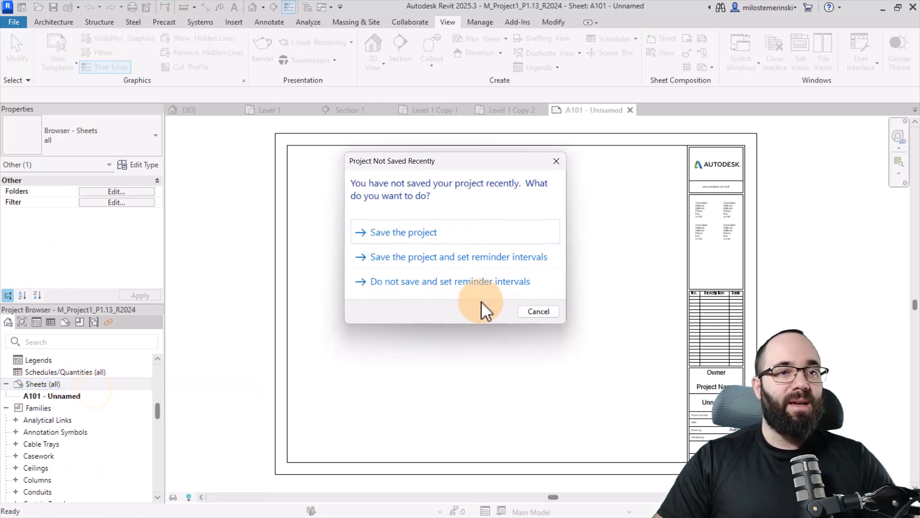
{"action": "left_click", "coordinate": [536, 312]}
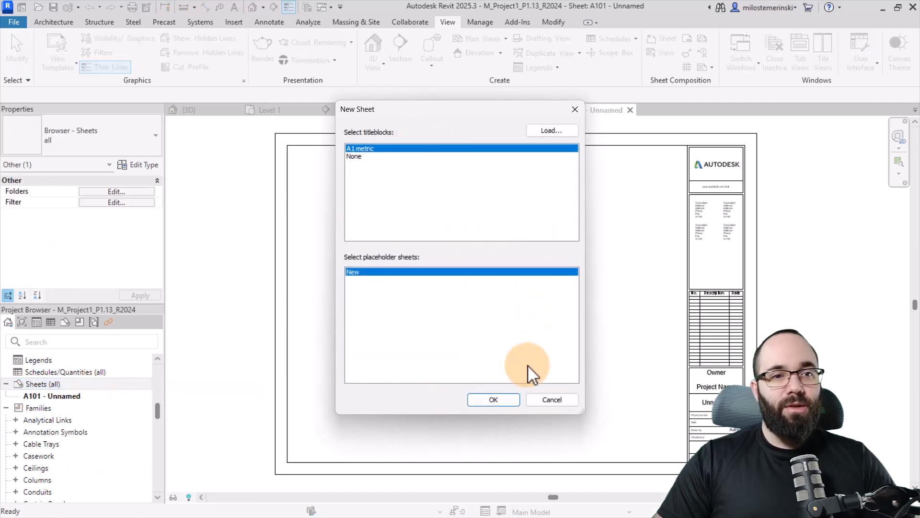
{"action": "left_click", "coordinate": [550, 399]}
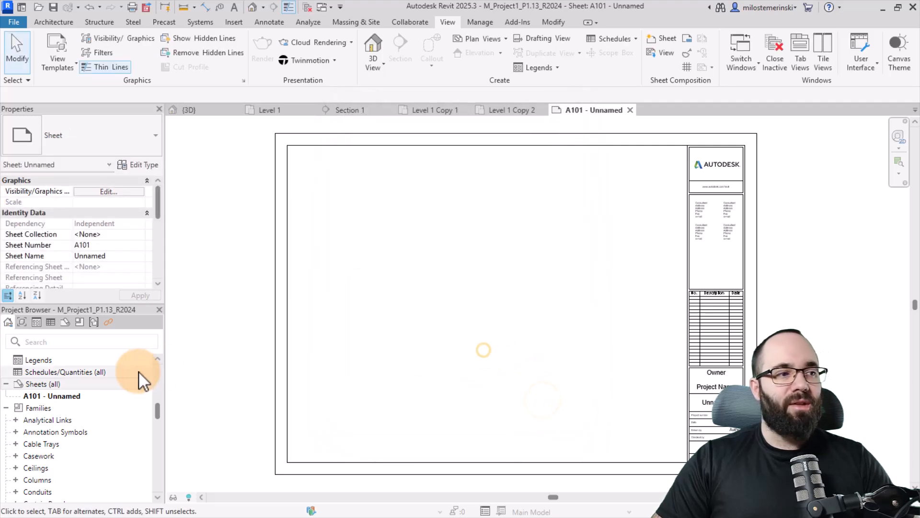
- Open the keyboard shortcut settings and search the commands for "dup"
{"action": "left_click", "coordinate": [67, 395]}
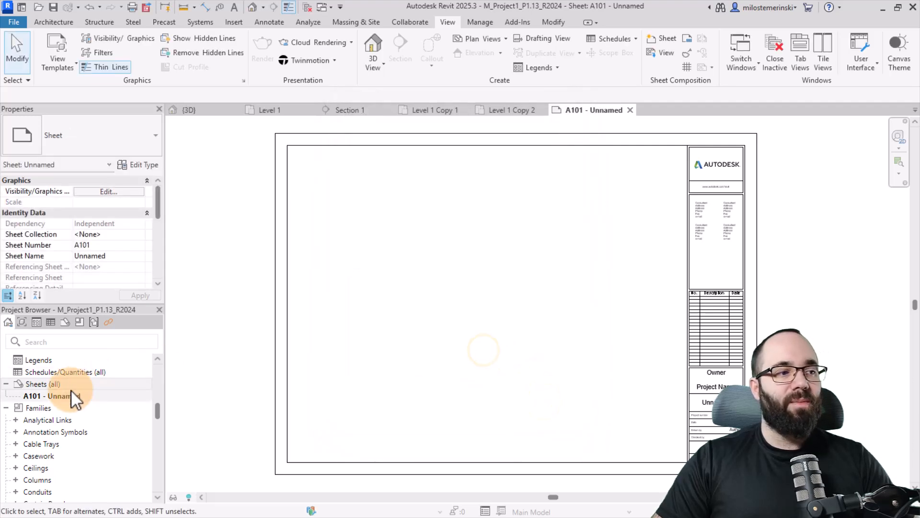
{"action": "left_click", "coordinate": [464, 357]}
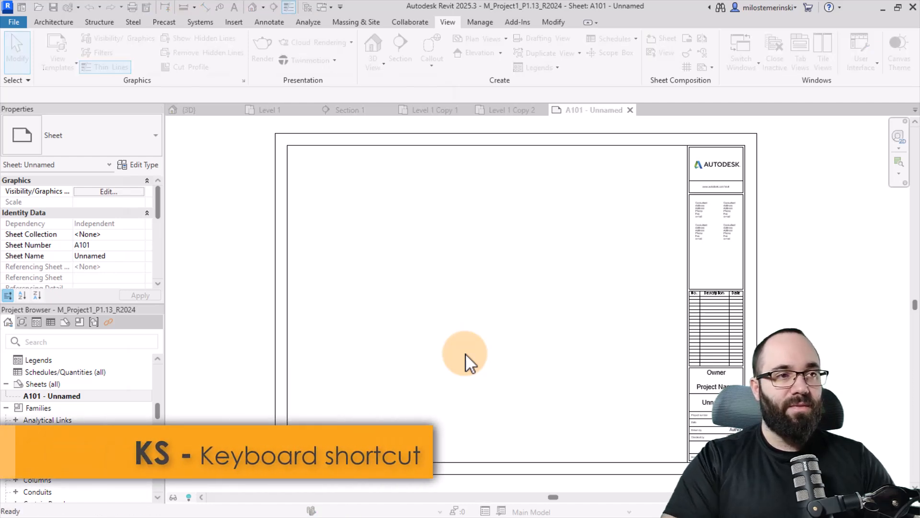
{"action": "key", "text": "k"}
{"action": "key", "text": "s"}
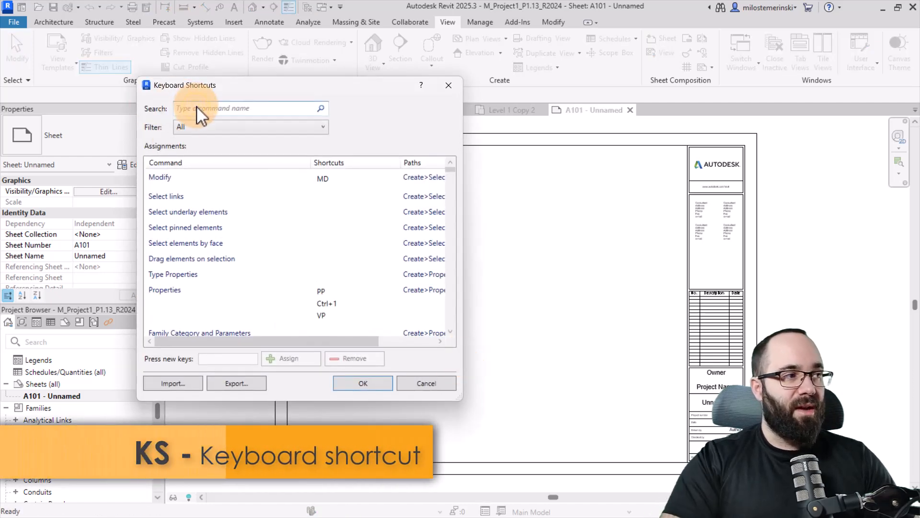
{"action": "type", "text": "dup"}
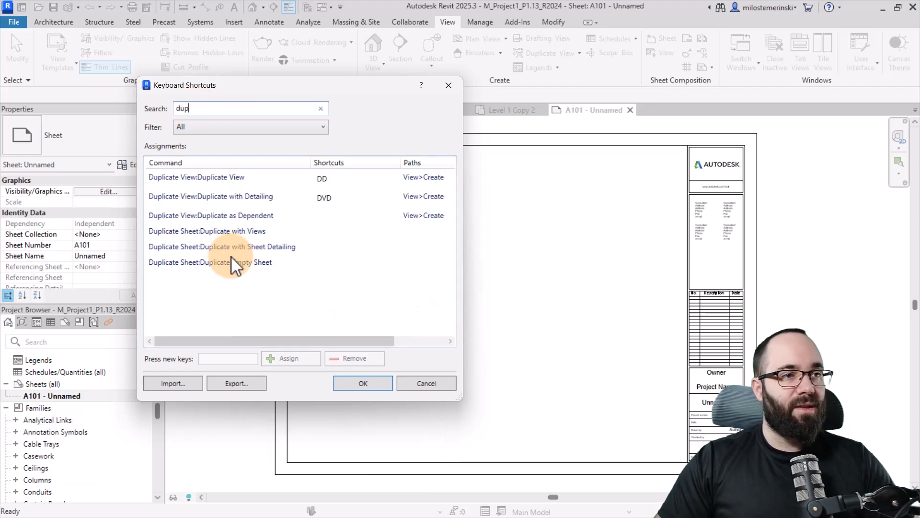
- Assign the DS shortcut to the Duplicate Sheet:Duplicate Empty Sheet command and apply the settings
{"action": "left_click", "coordinate": [220, 265]}
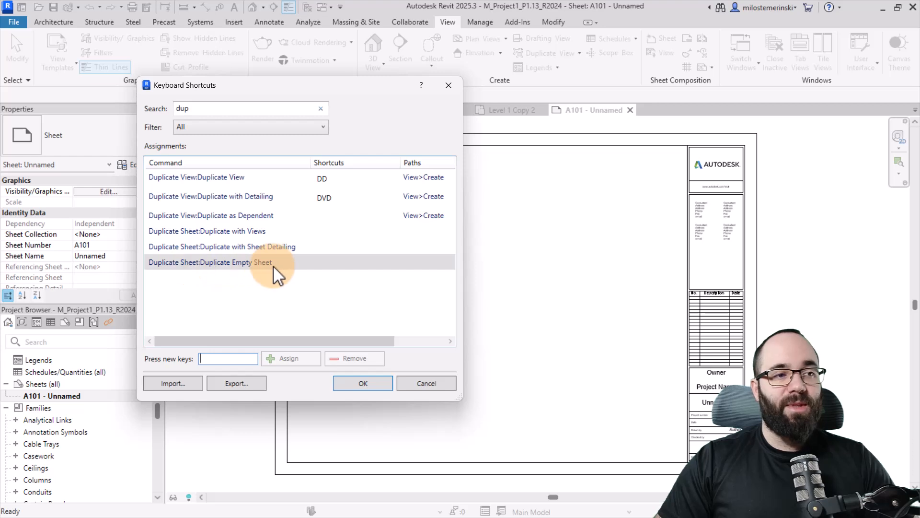
{"action": "type", "text": "DS"}
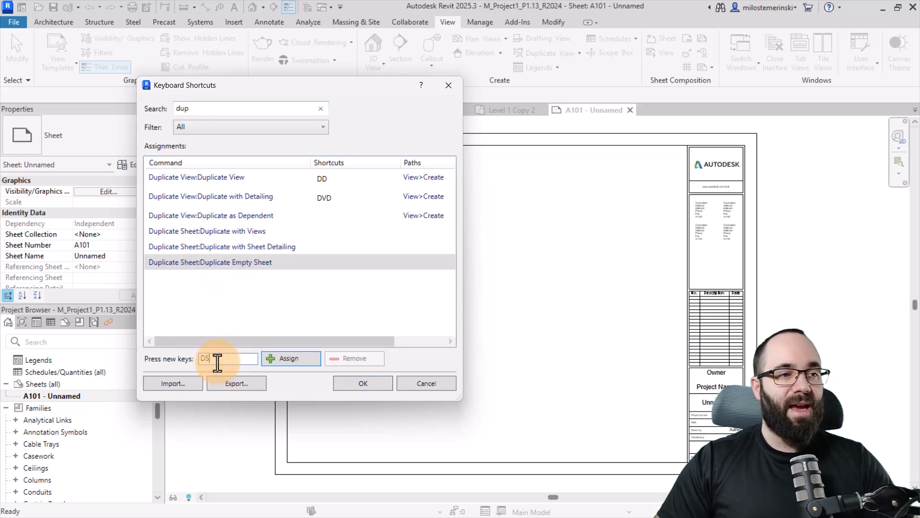
{"action": "left_click", "coordinate": [290, 358]}
{"action": "left_click", "coordinate": [364, 383]}
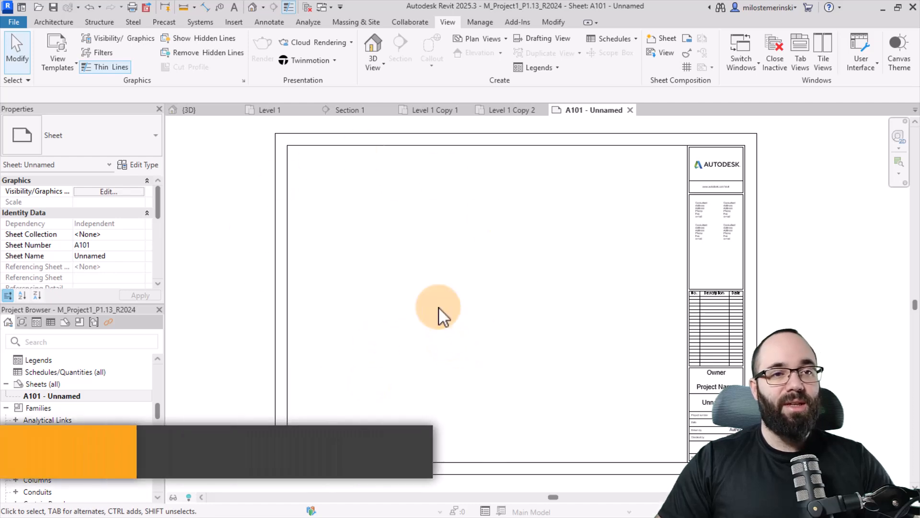
- Duplicate sheet A101 as an empty sheet, and duplicate the resulting copy once more
{"action": "key", "text": "d"}
{"action": "key", "text": "s"}
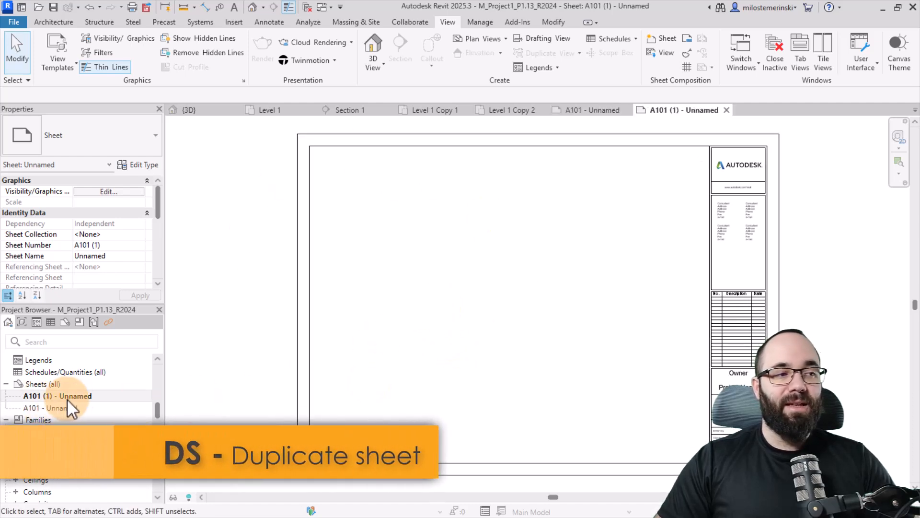
{"action": "key", "text": "d"}
{"action": "key", "text": "s"}
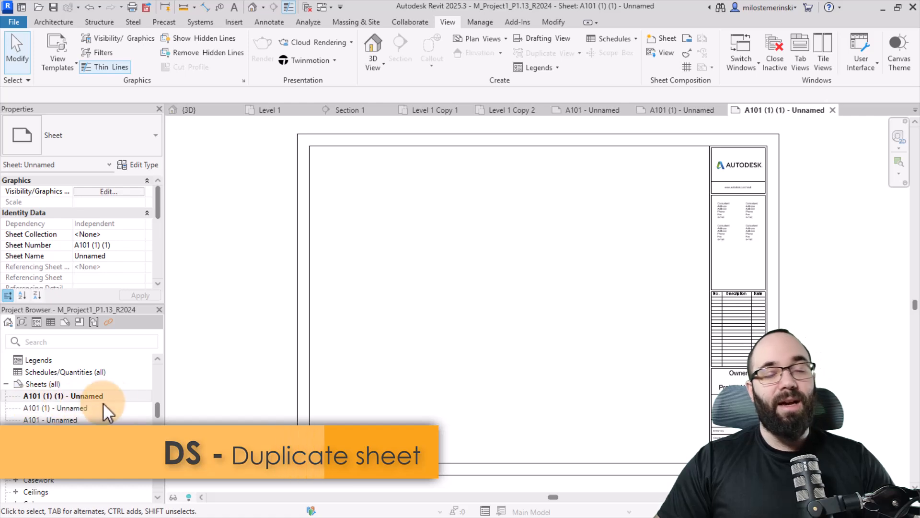